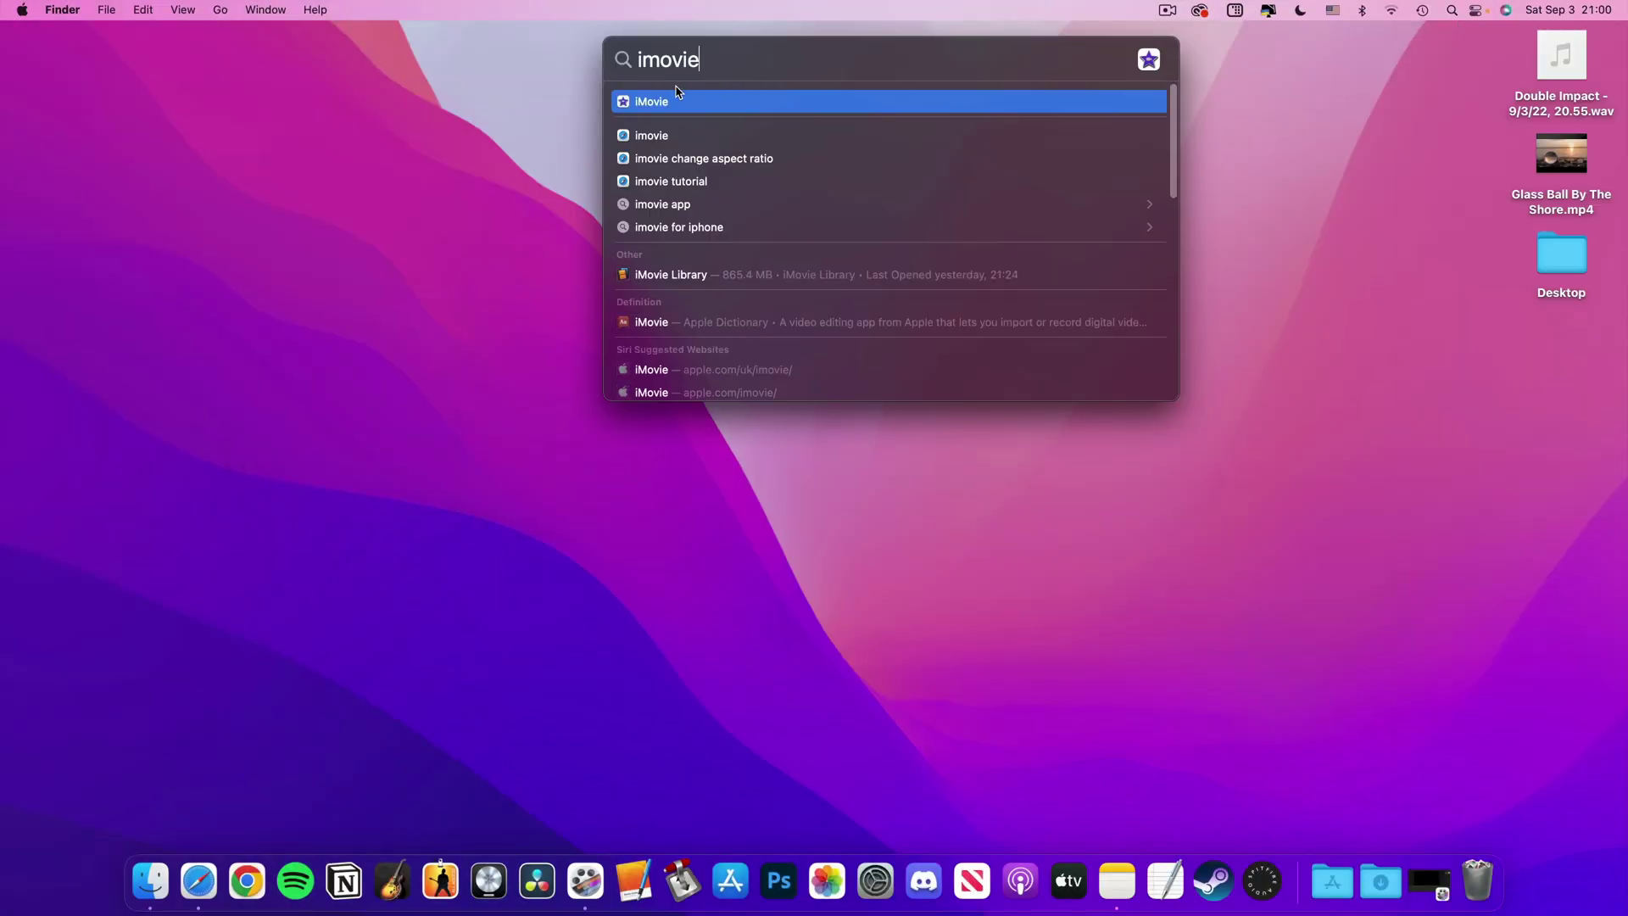
Launch iMovie from Spotlight and return to the Projects browser listing the existing movies.
click(674, 102)
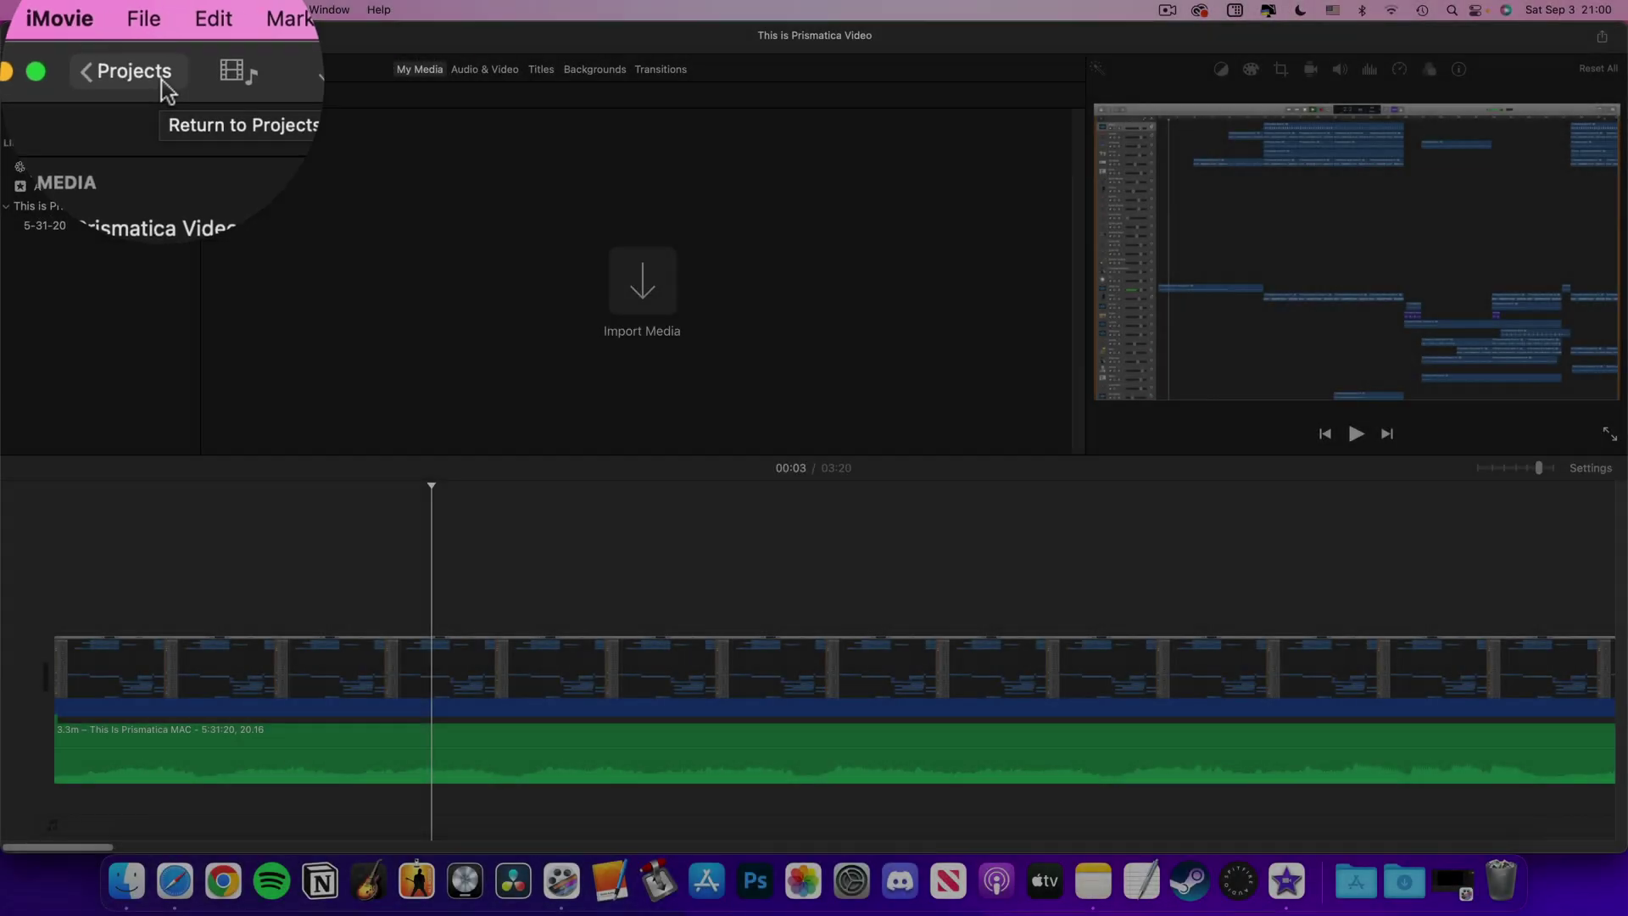
click(162, 78)
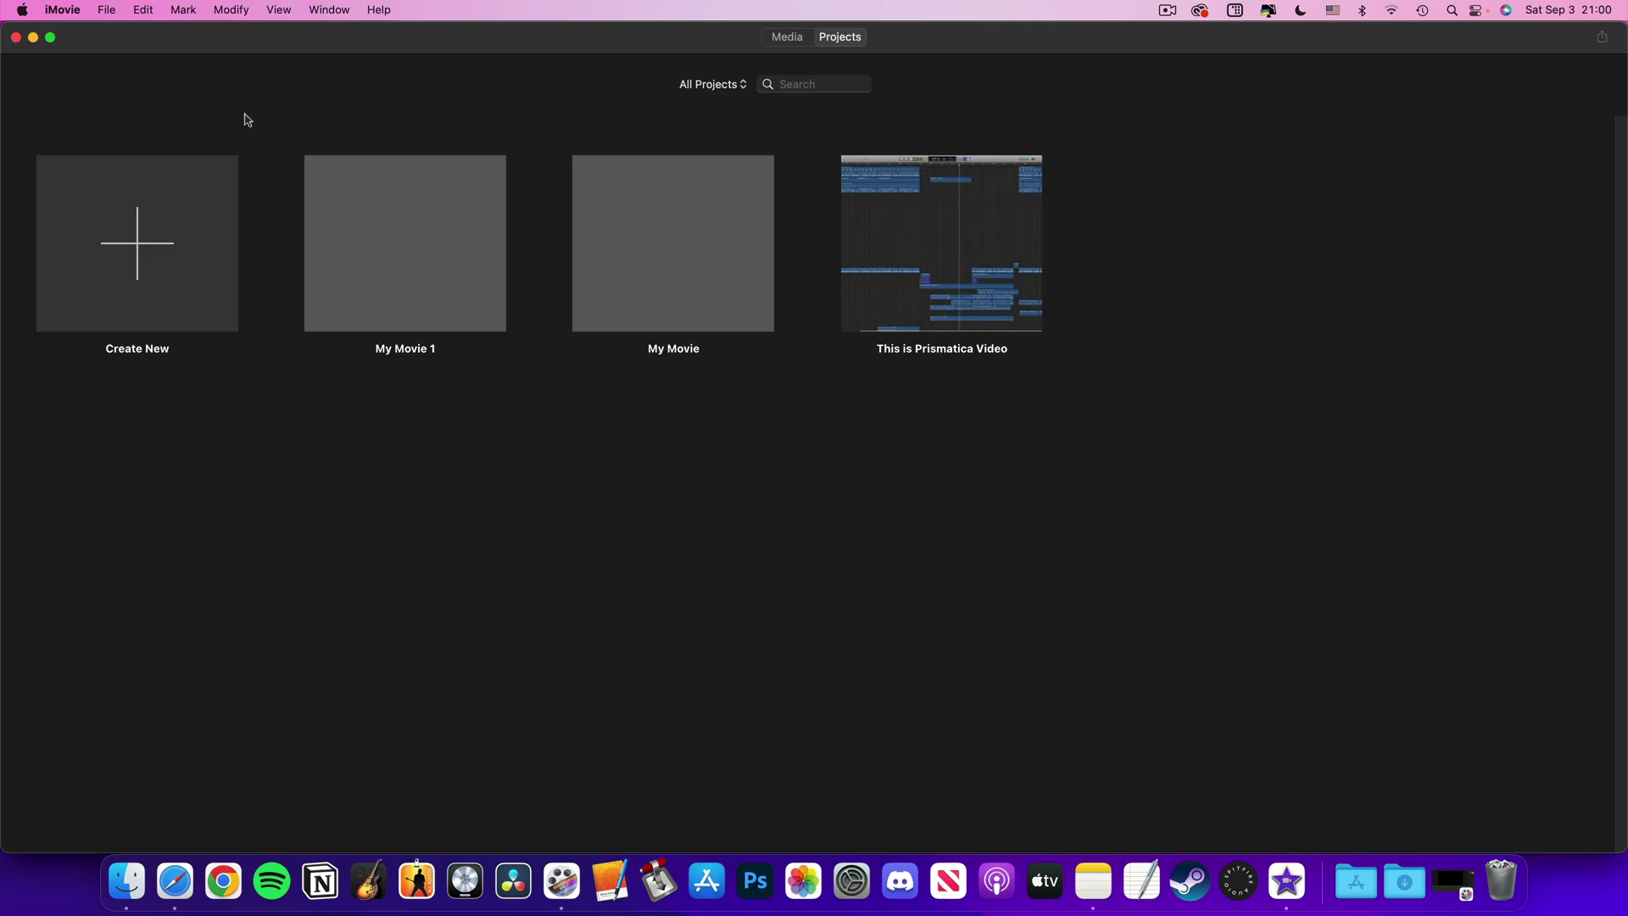
Create the new movie project My Movie 2, widen its window, and select the Double Impact audio file.
click(201, 251)
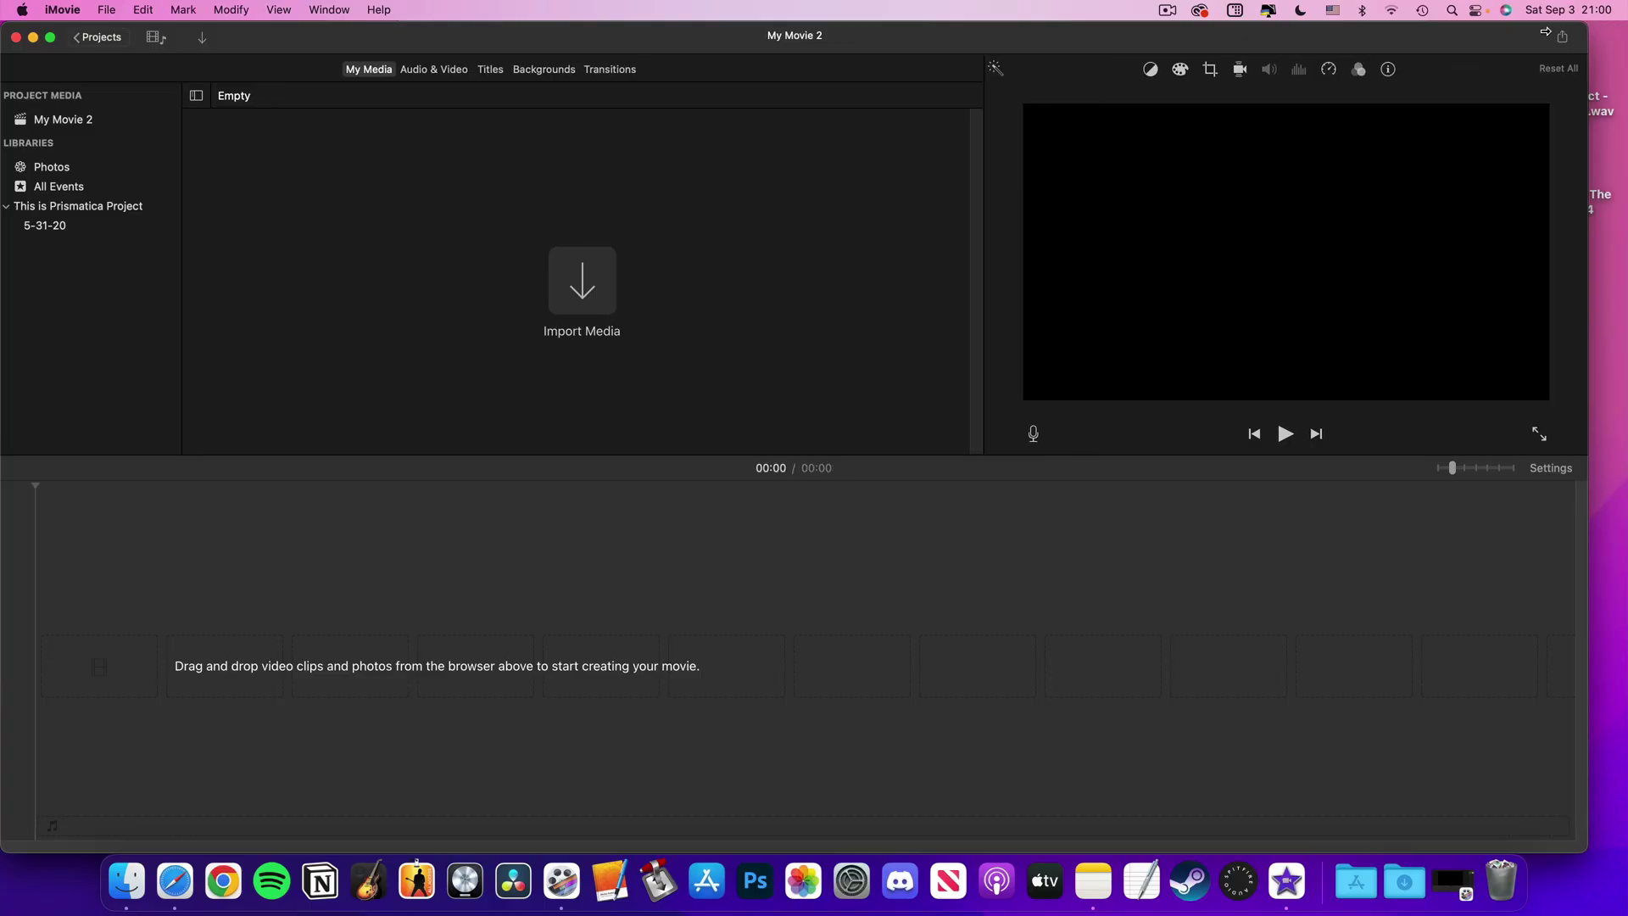
drag(1460, 27, 1499, 25)
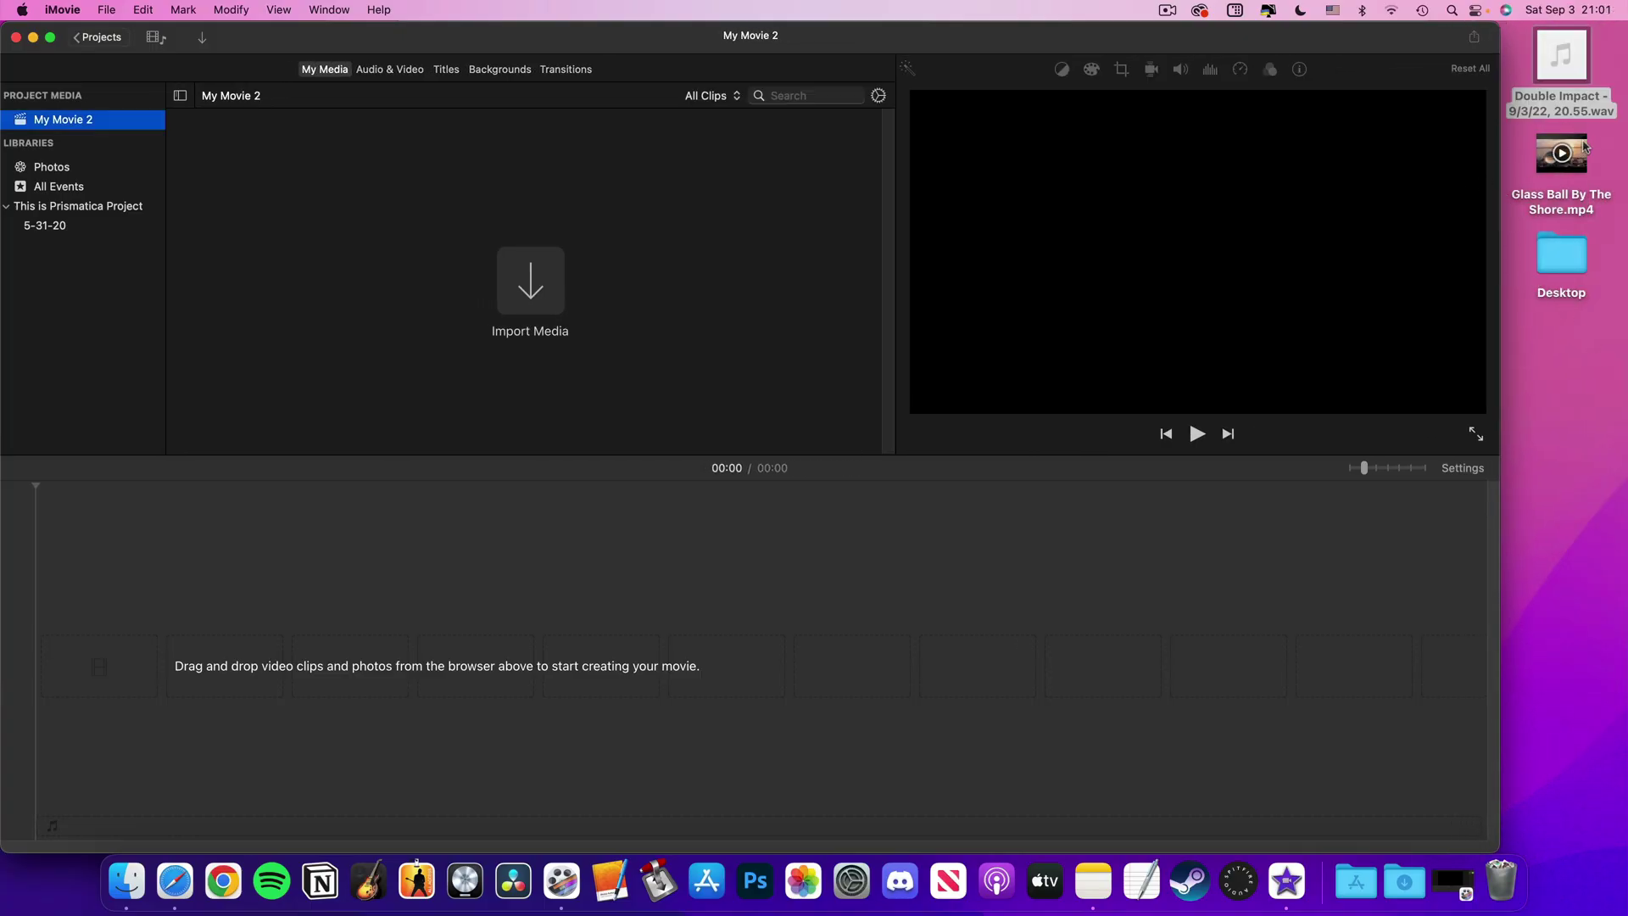
click(1614, 90)
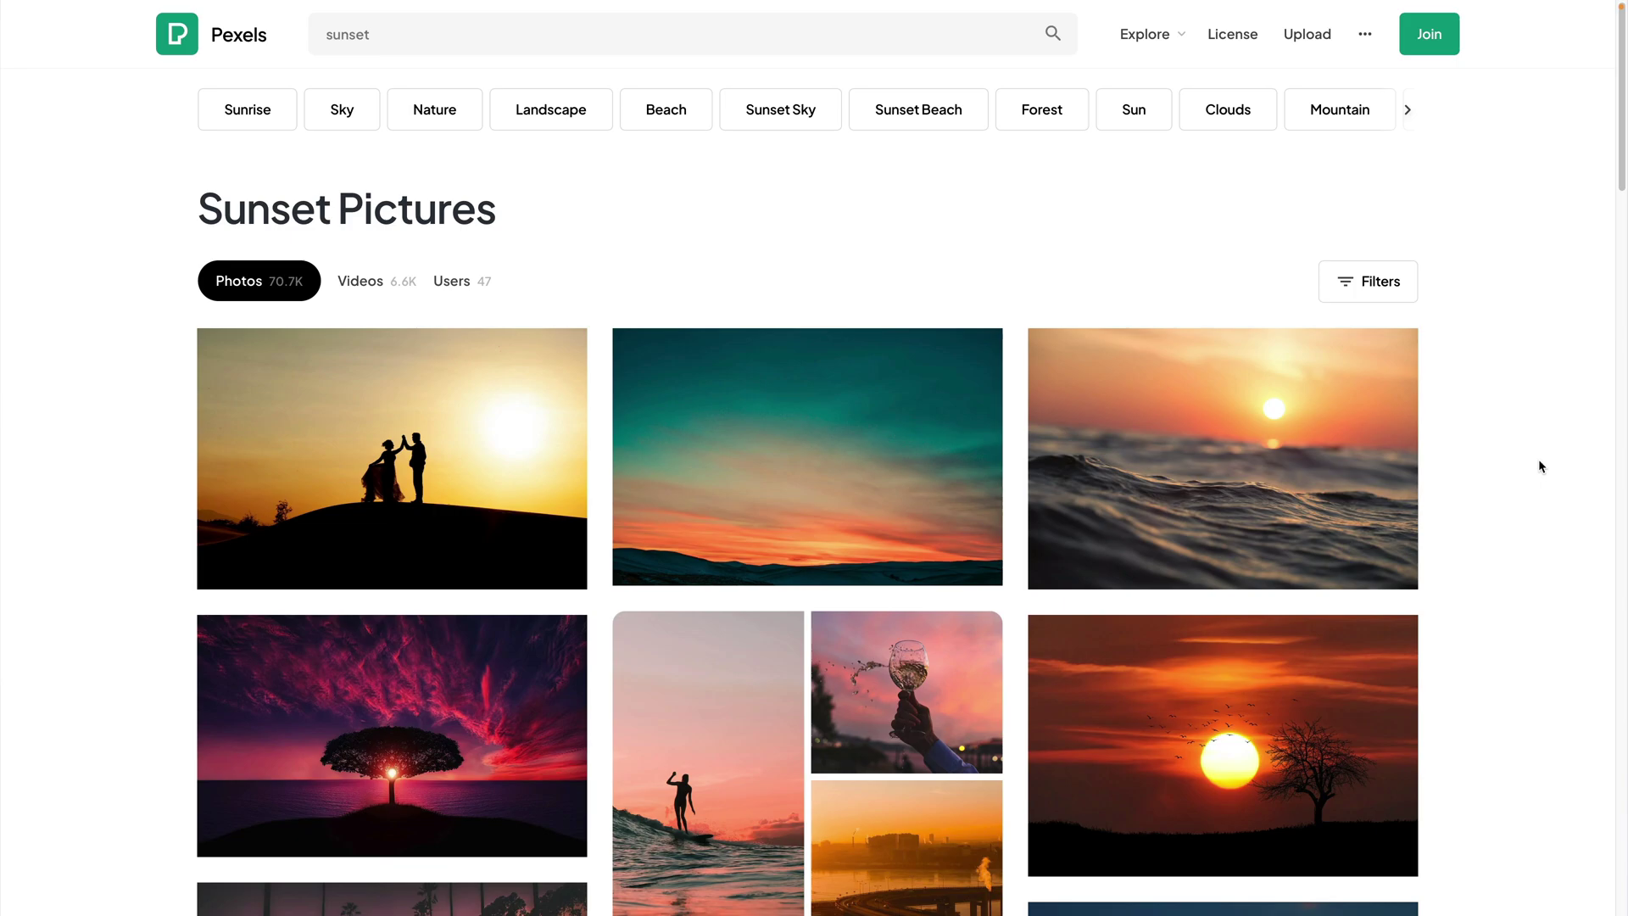
Download the tree-silhouette sunset photo and the Glass Ball By The Shore video from Pexels.
scroll(1539, 460, down, 5)
click(415, 365)
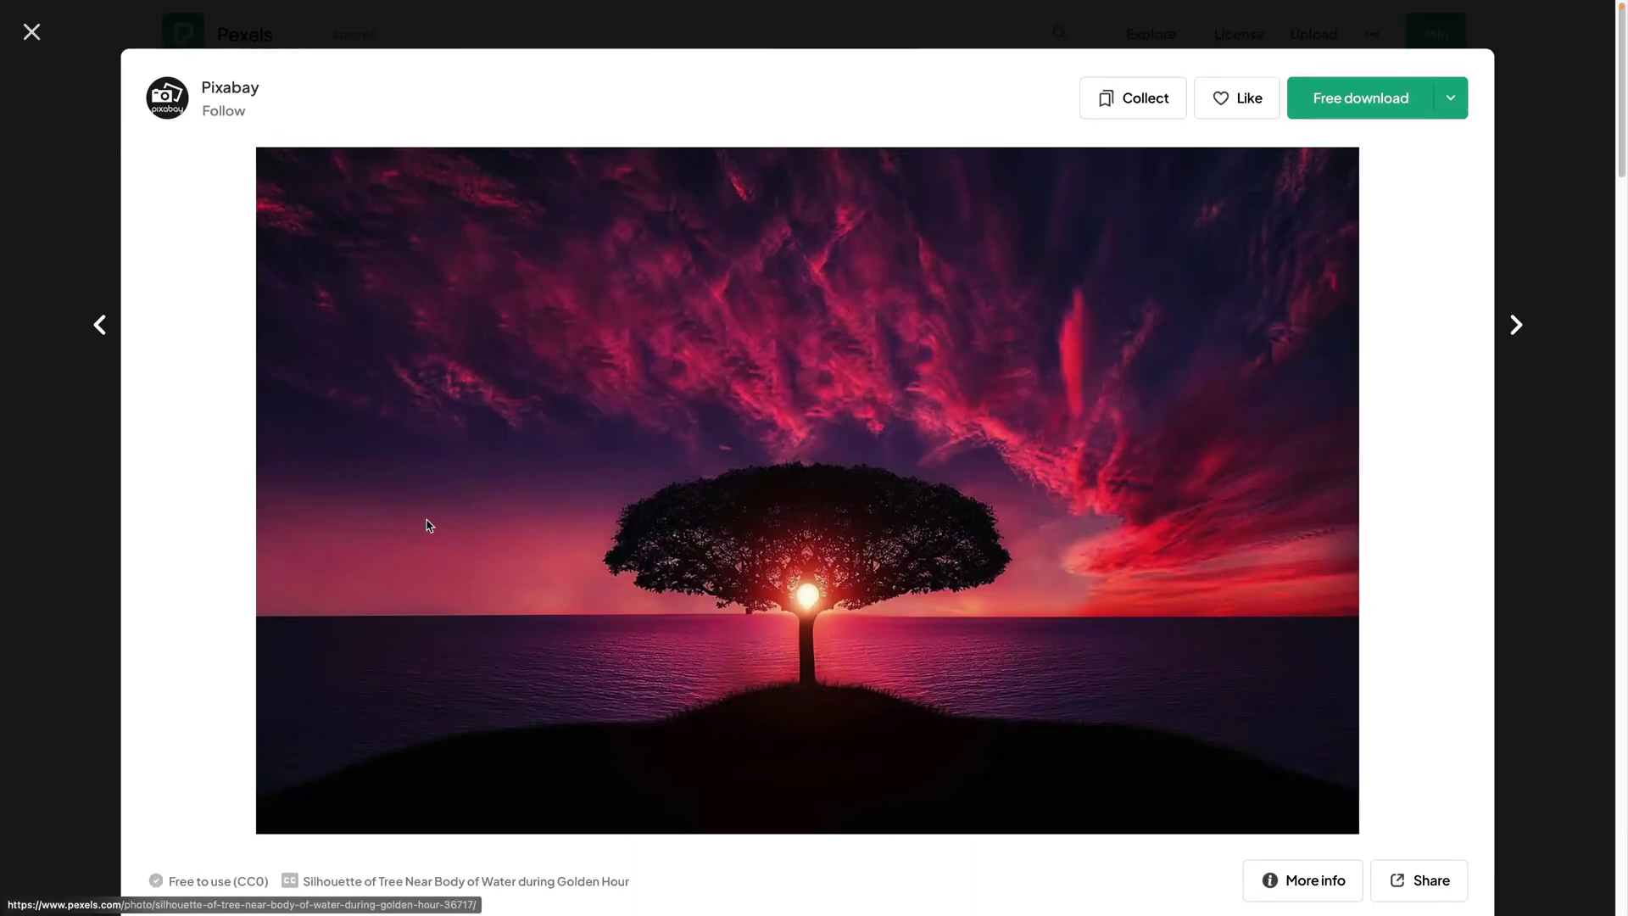
click(1408, 105)
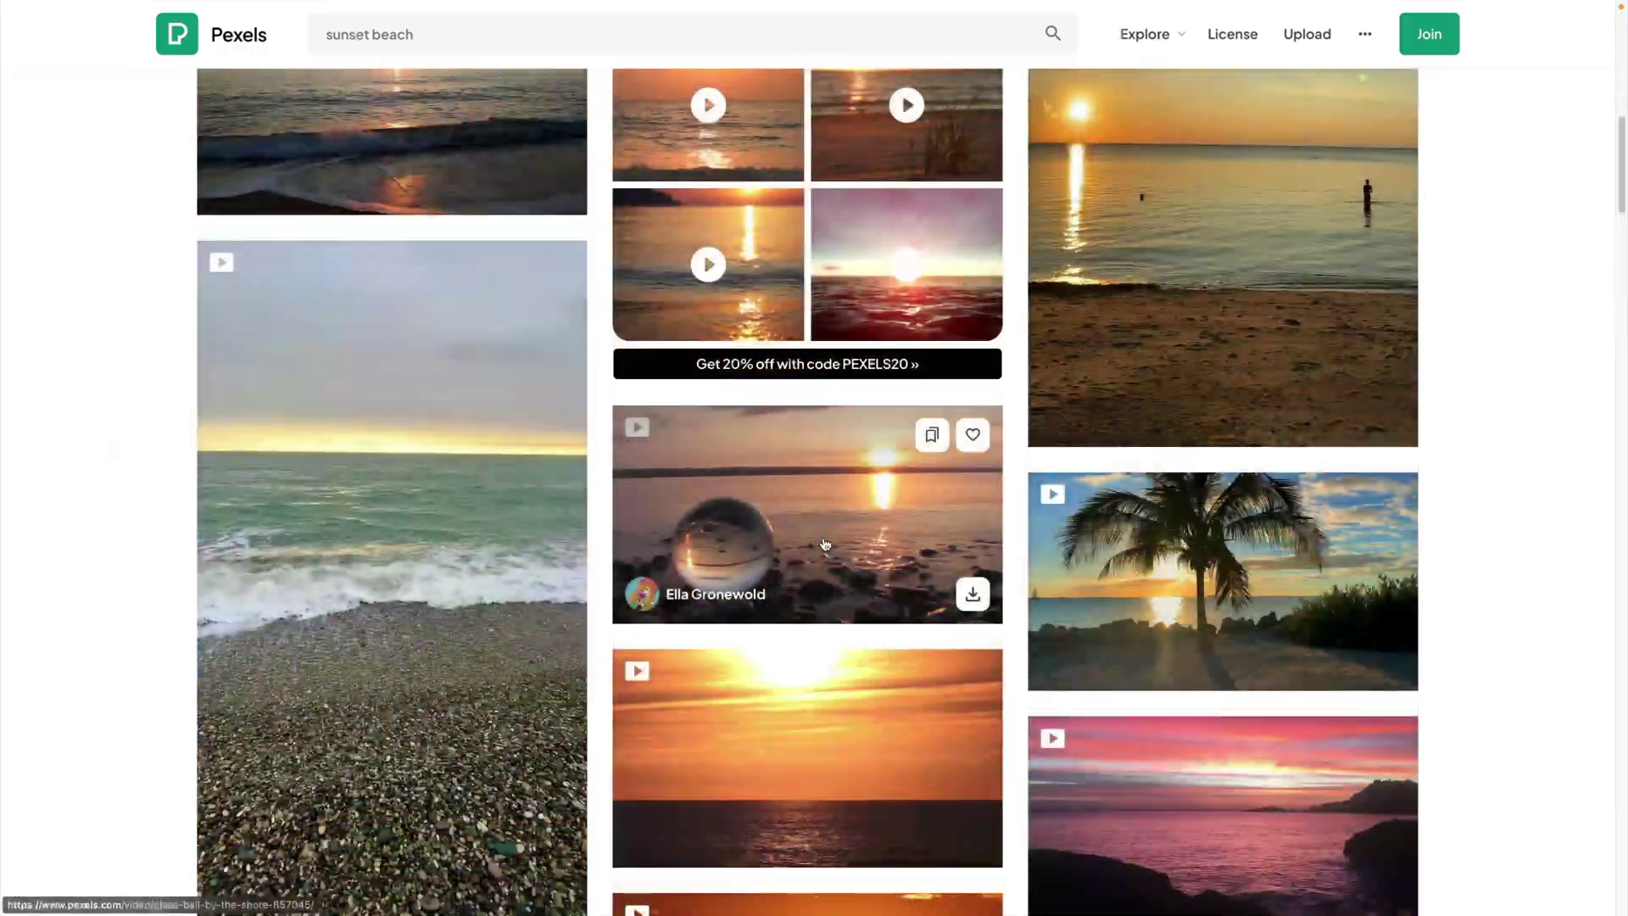
click(823, 542)
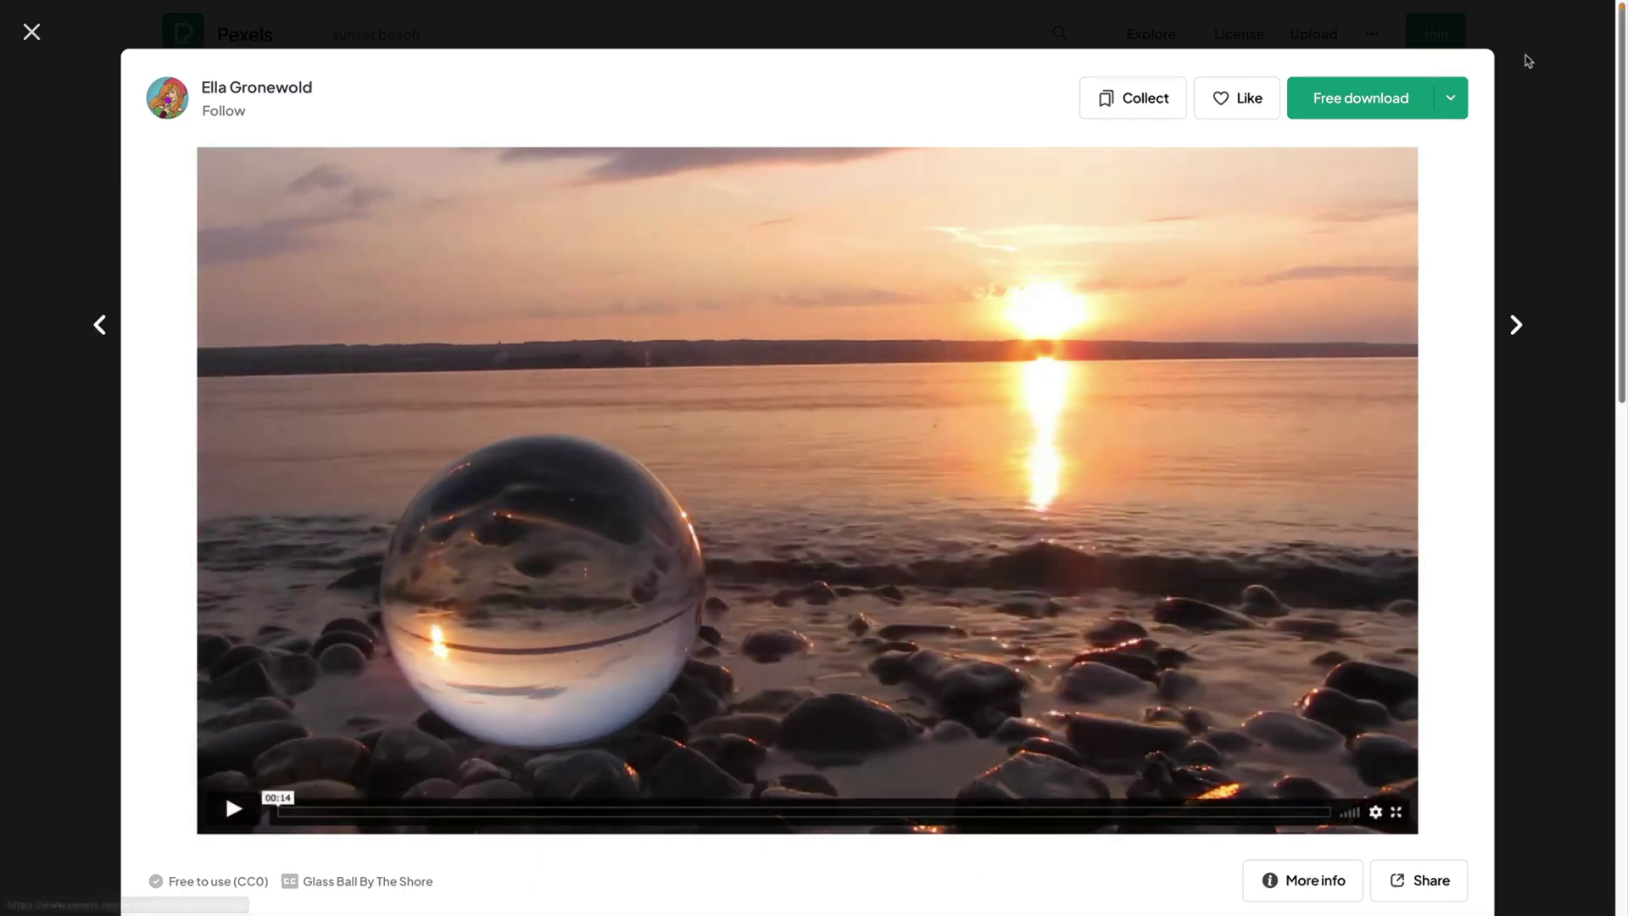
click(1381, 92)
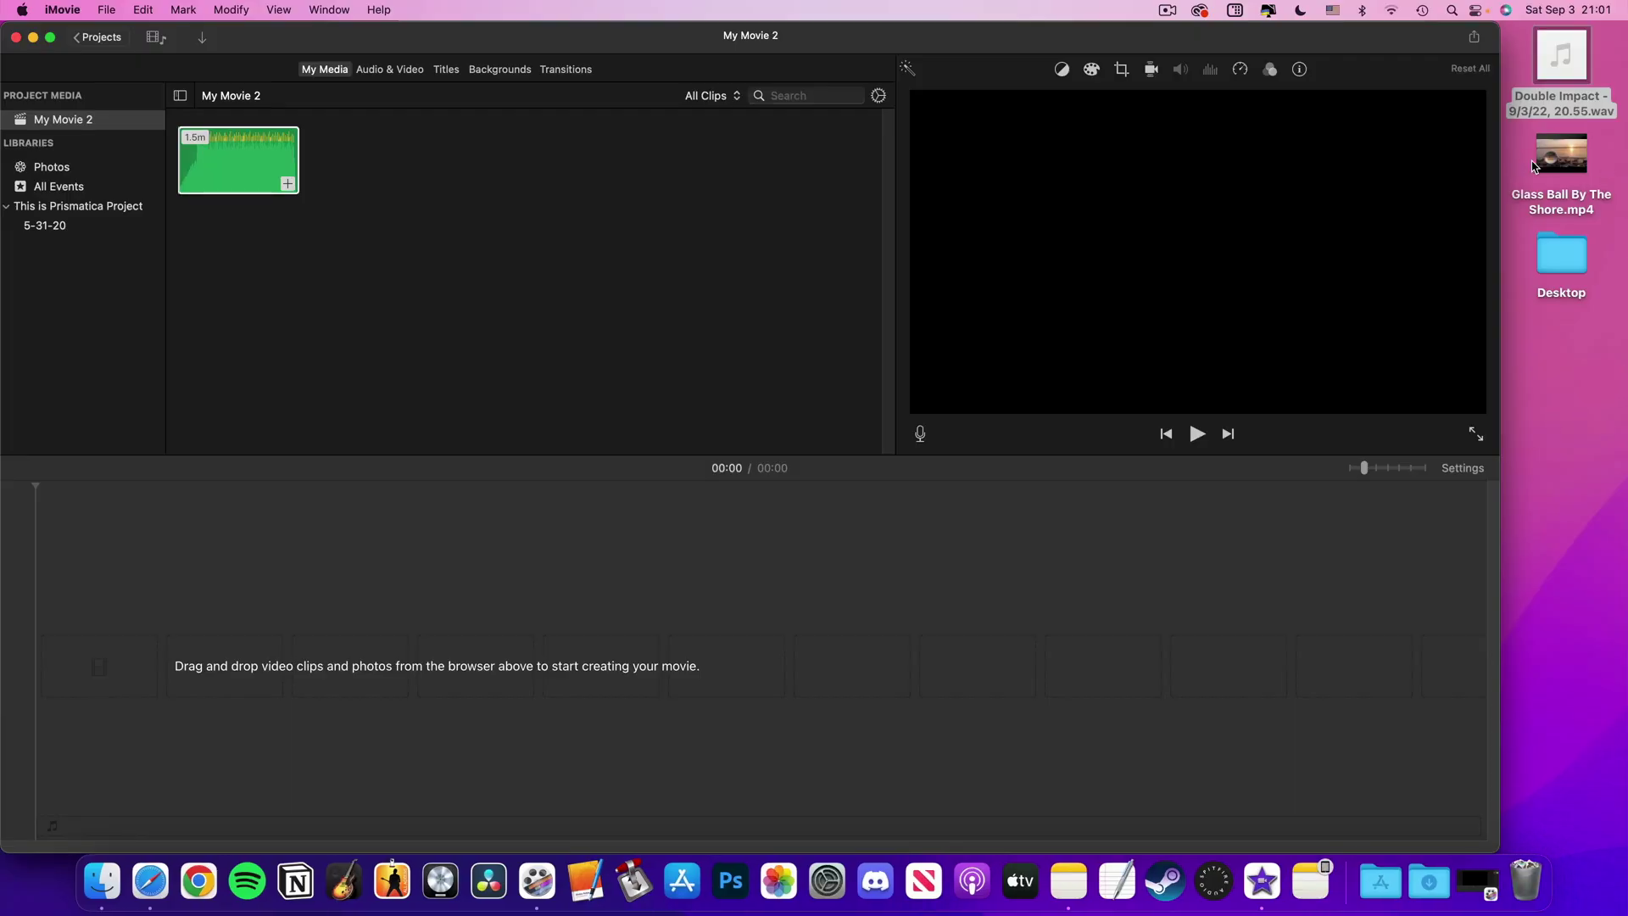
Import Glass Ball By The Shore.mp4 and the tree photo, then put Double Impact audio at the timeline start.
drag(1582, 179, 585, 203)
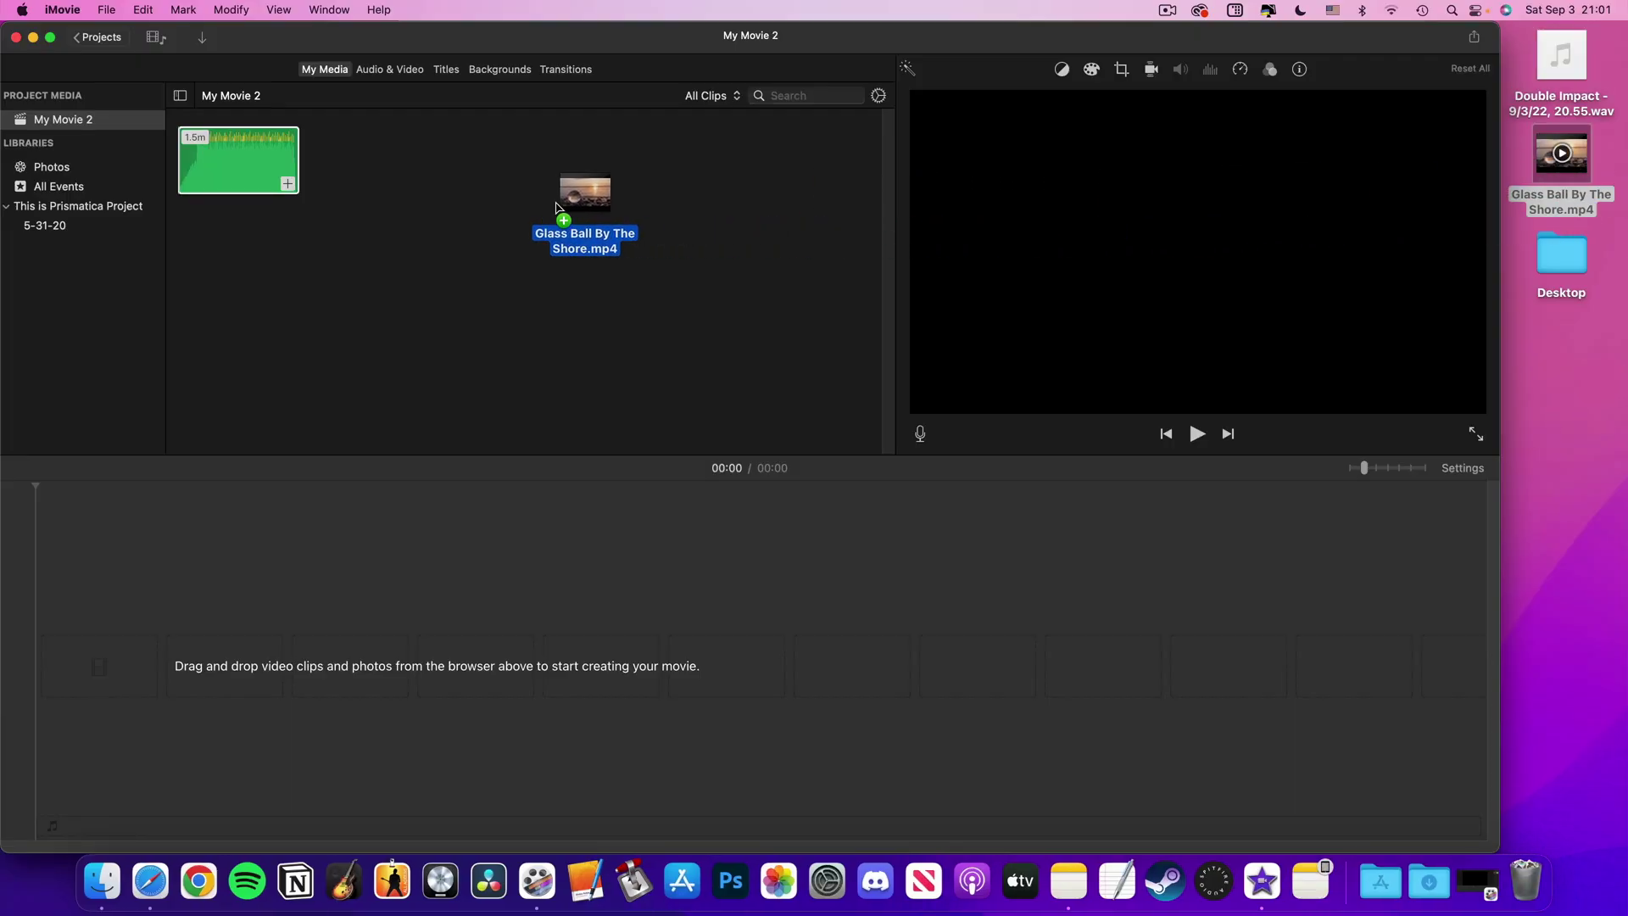
drag(585, 203, 520, 209)
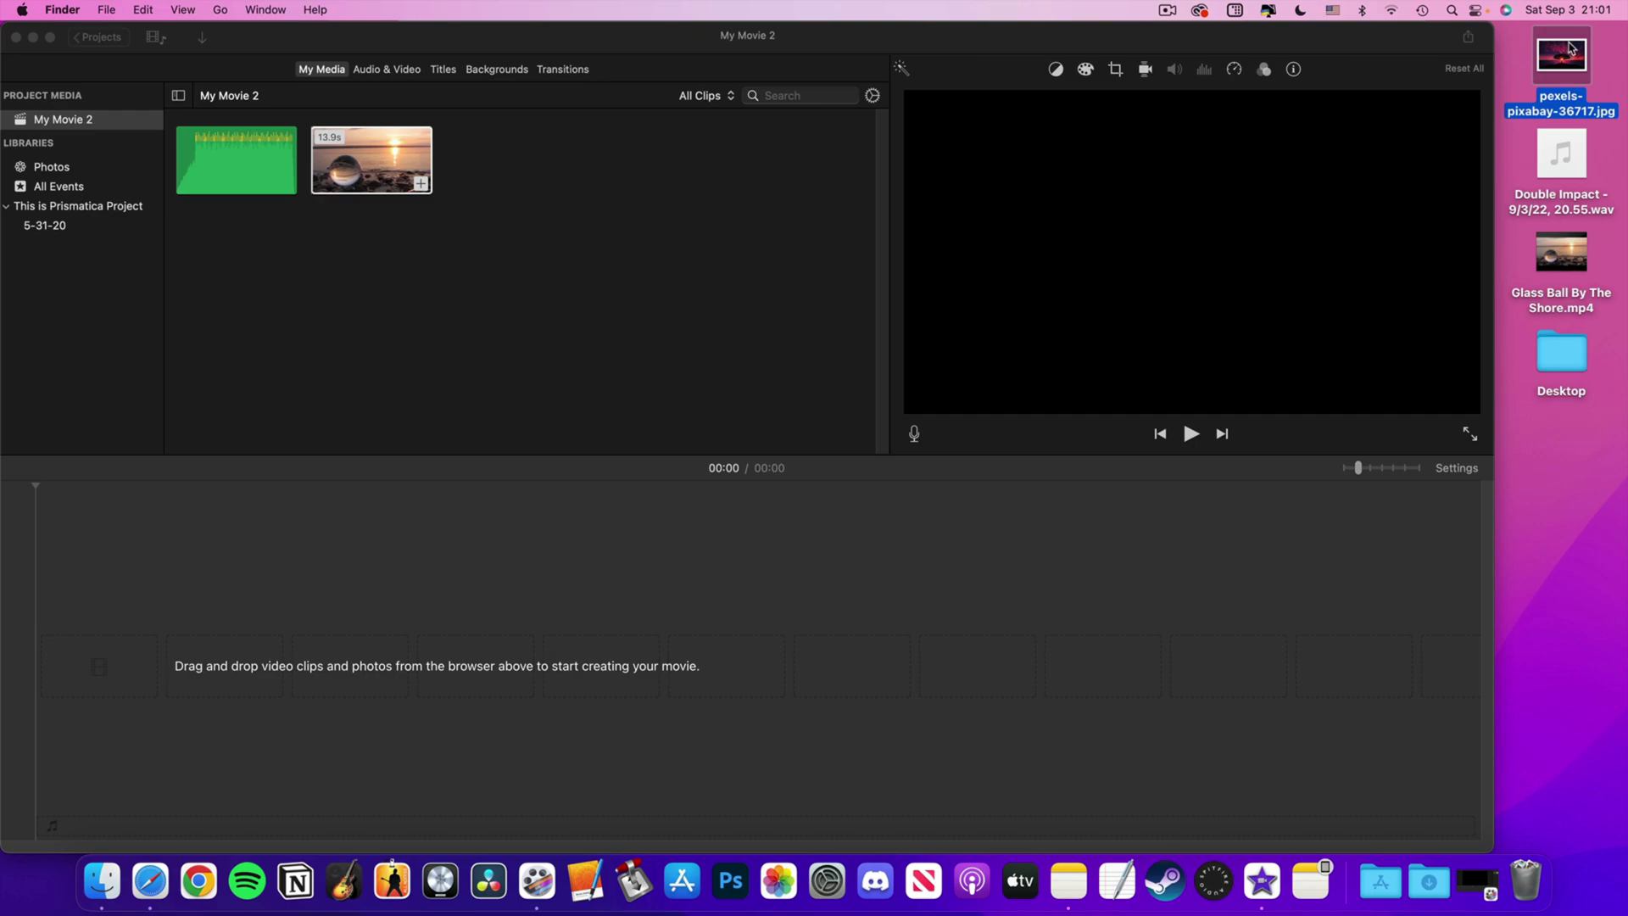
drag(1562, 55, 564, 147)
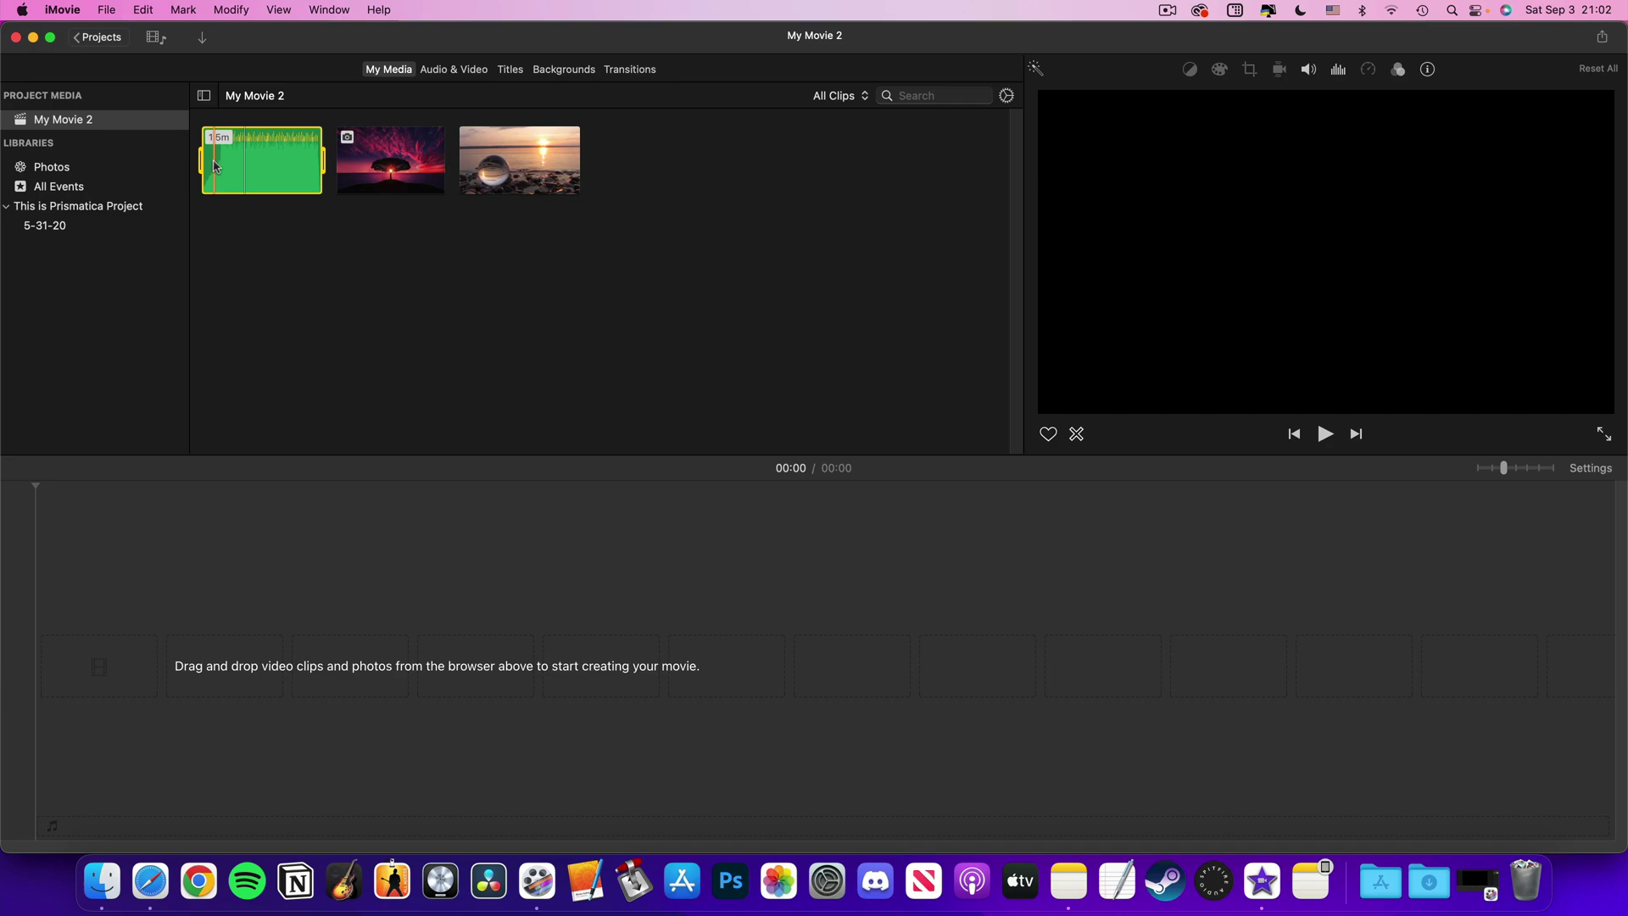
drag(218, 287, 38, 808)
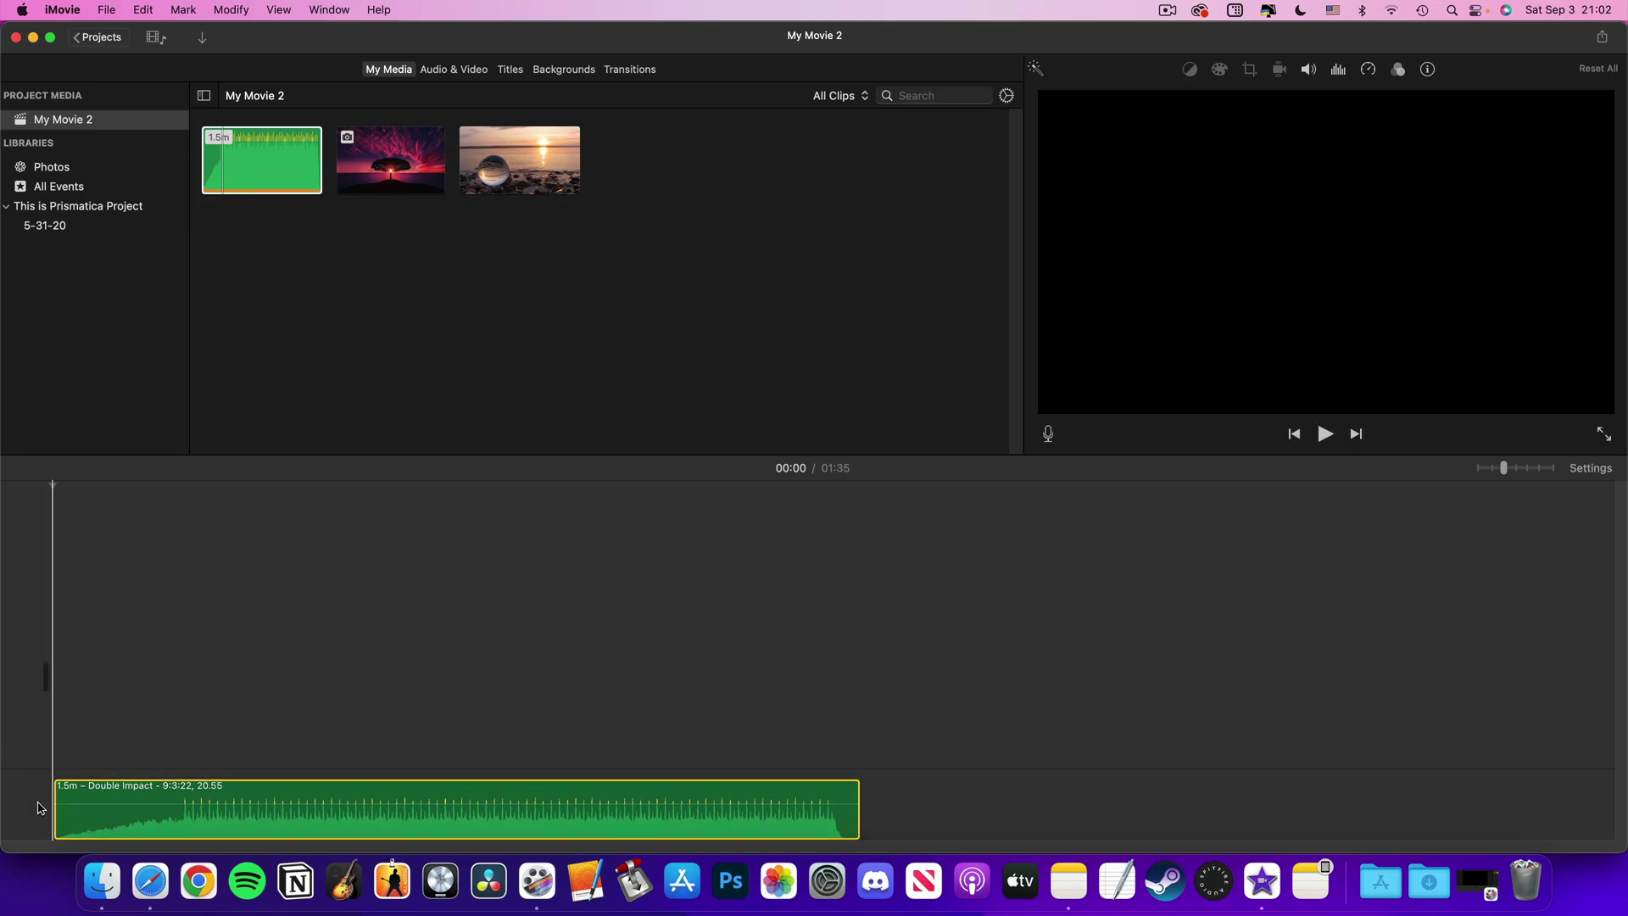
Lay the tree photo over the audio, stretch it to about 1.2 minutes, and add cross dissolves.
click(143, 619)
drag(417, 343, 129, 731)
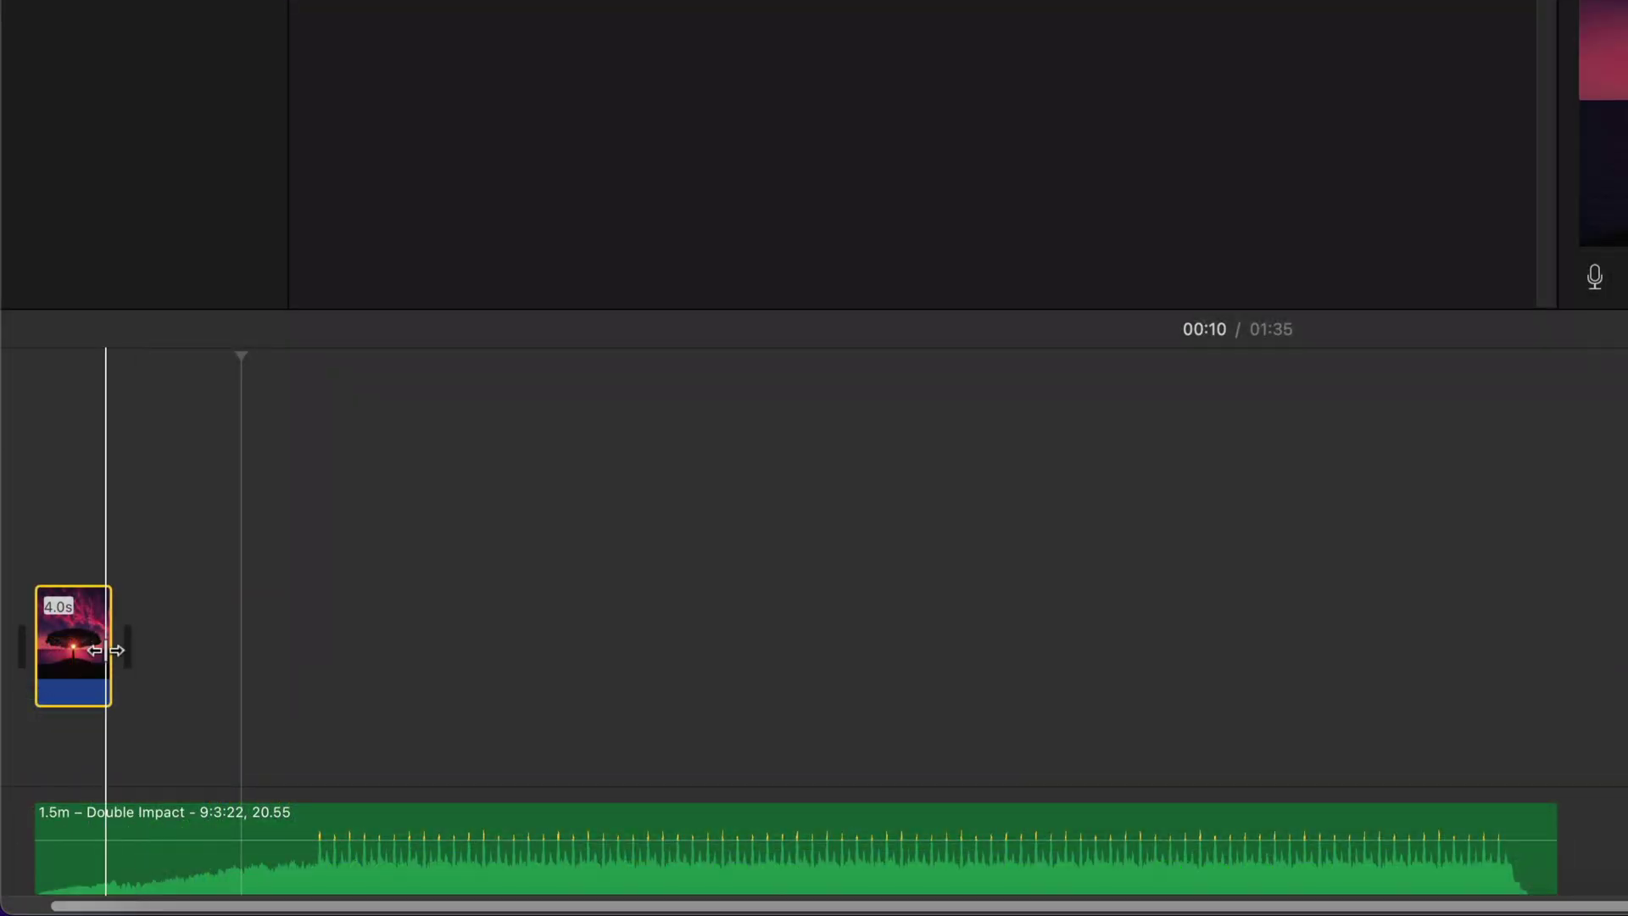
drag(105, 650, 1527, 654)
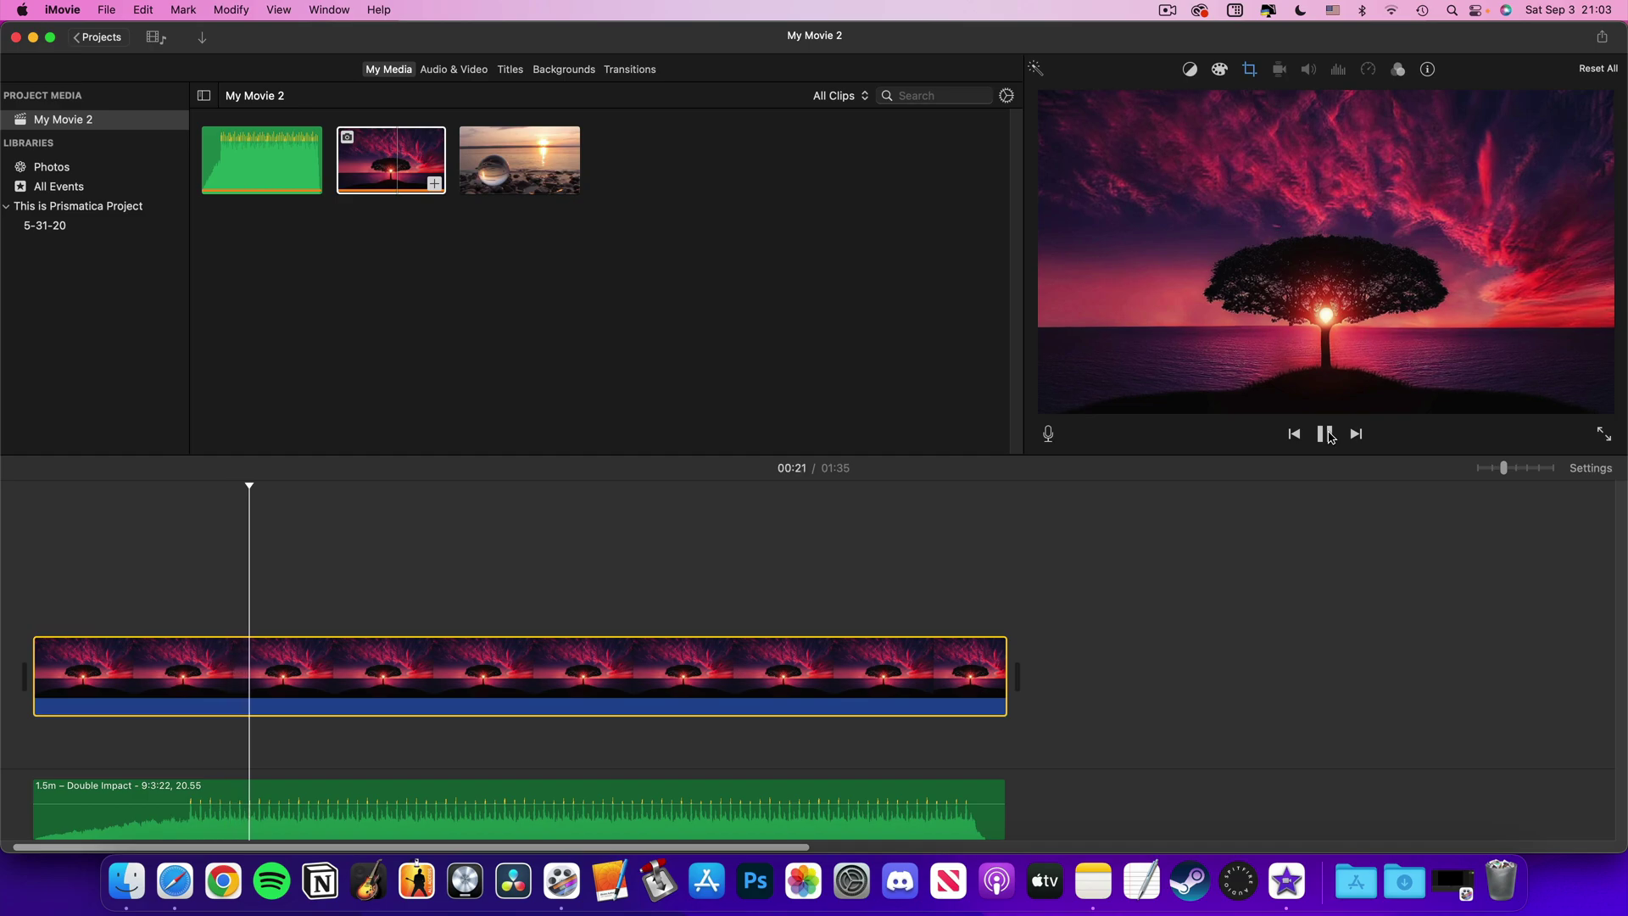
right_click(966, 679)
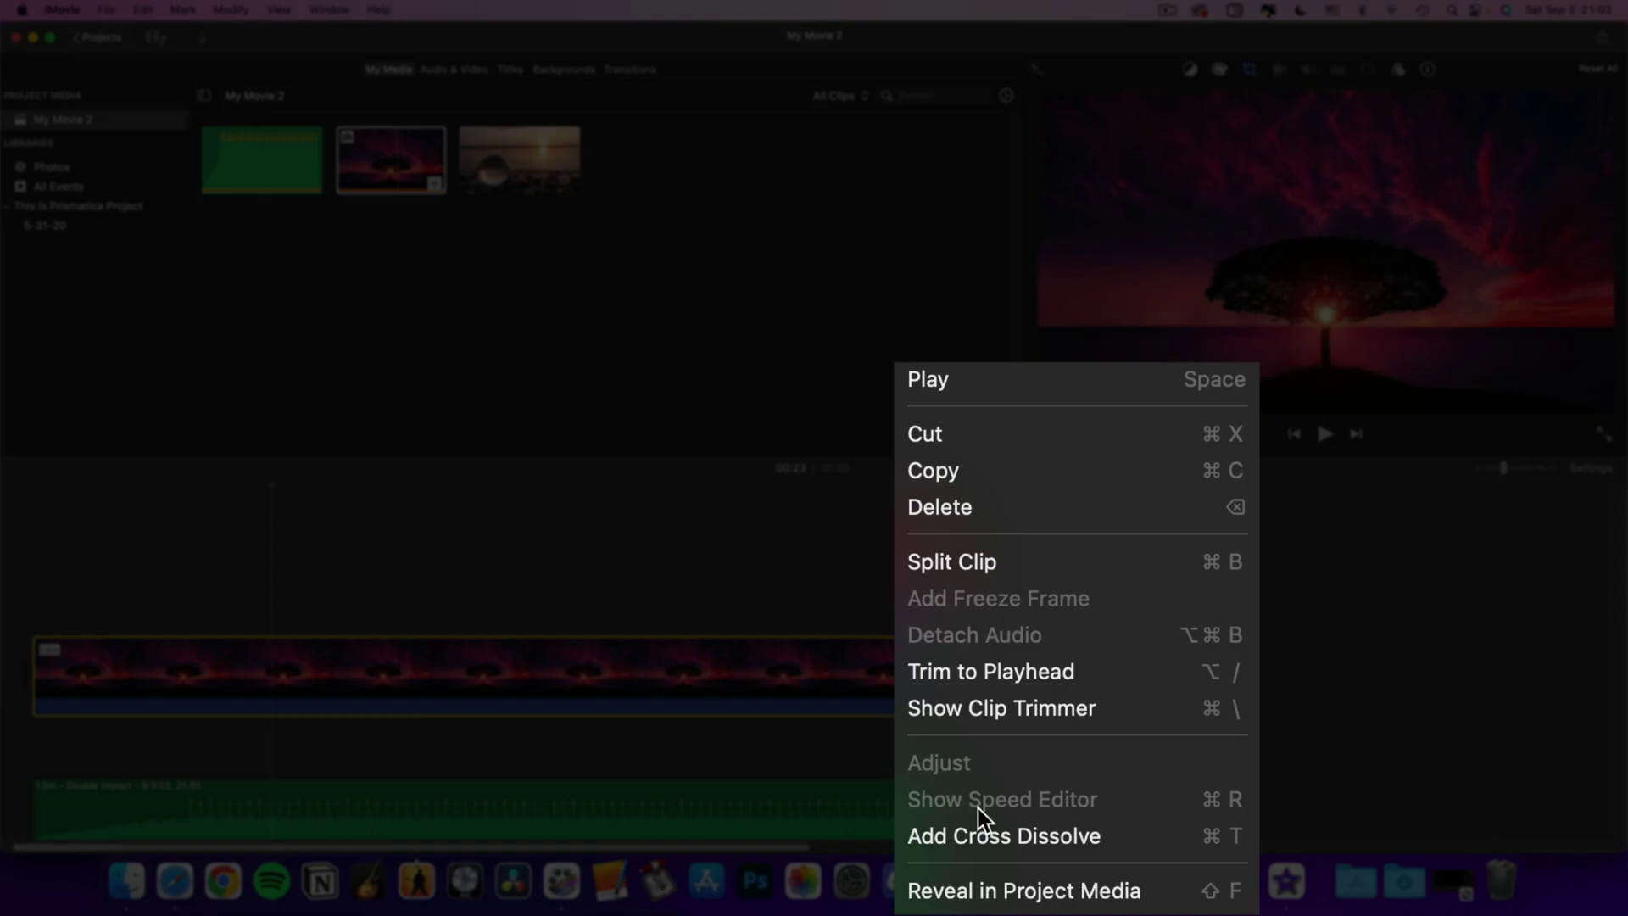
click(1008, 838)
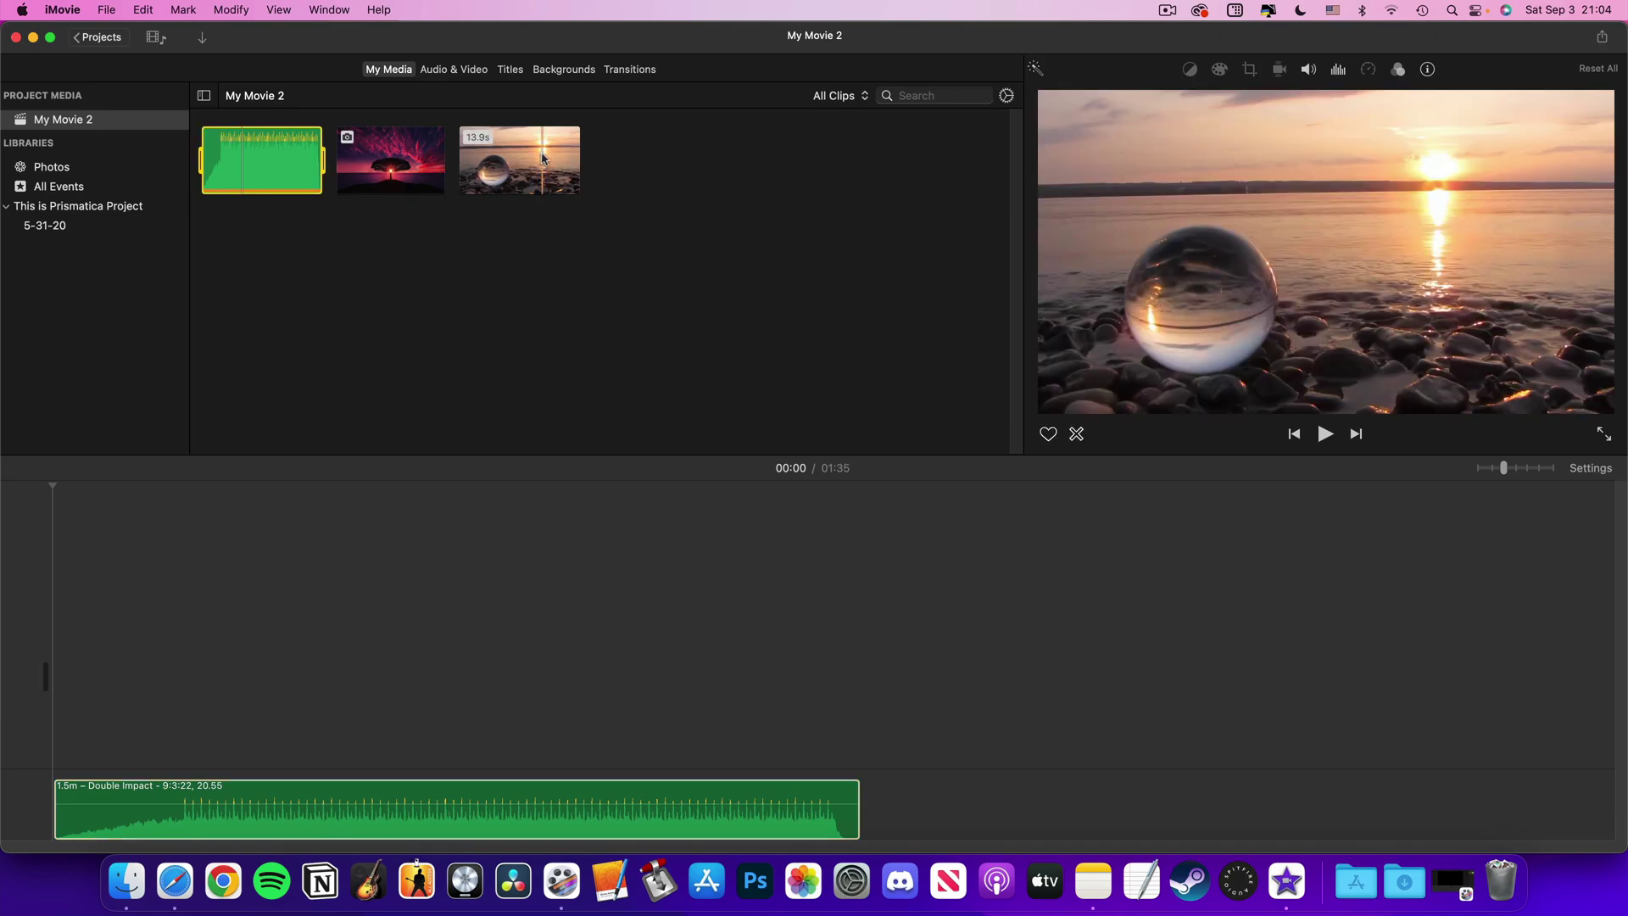
Line up seven Glass Ball sunset clips over the audio and add cross-dissolve transitions with Cmd+T.
drag(543, 146, 22, 725)
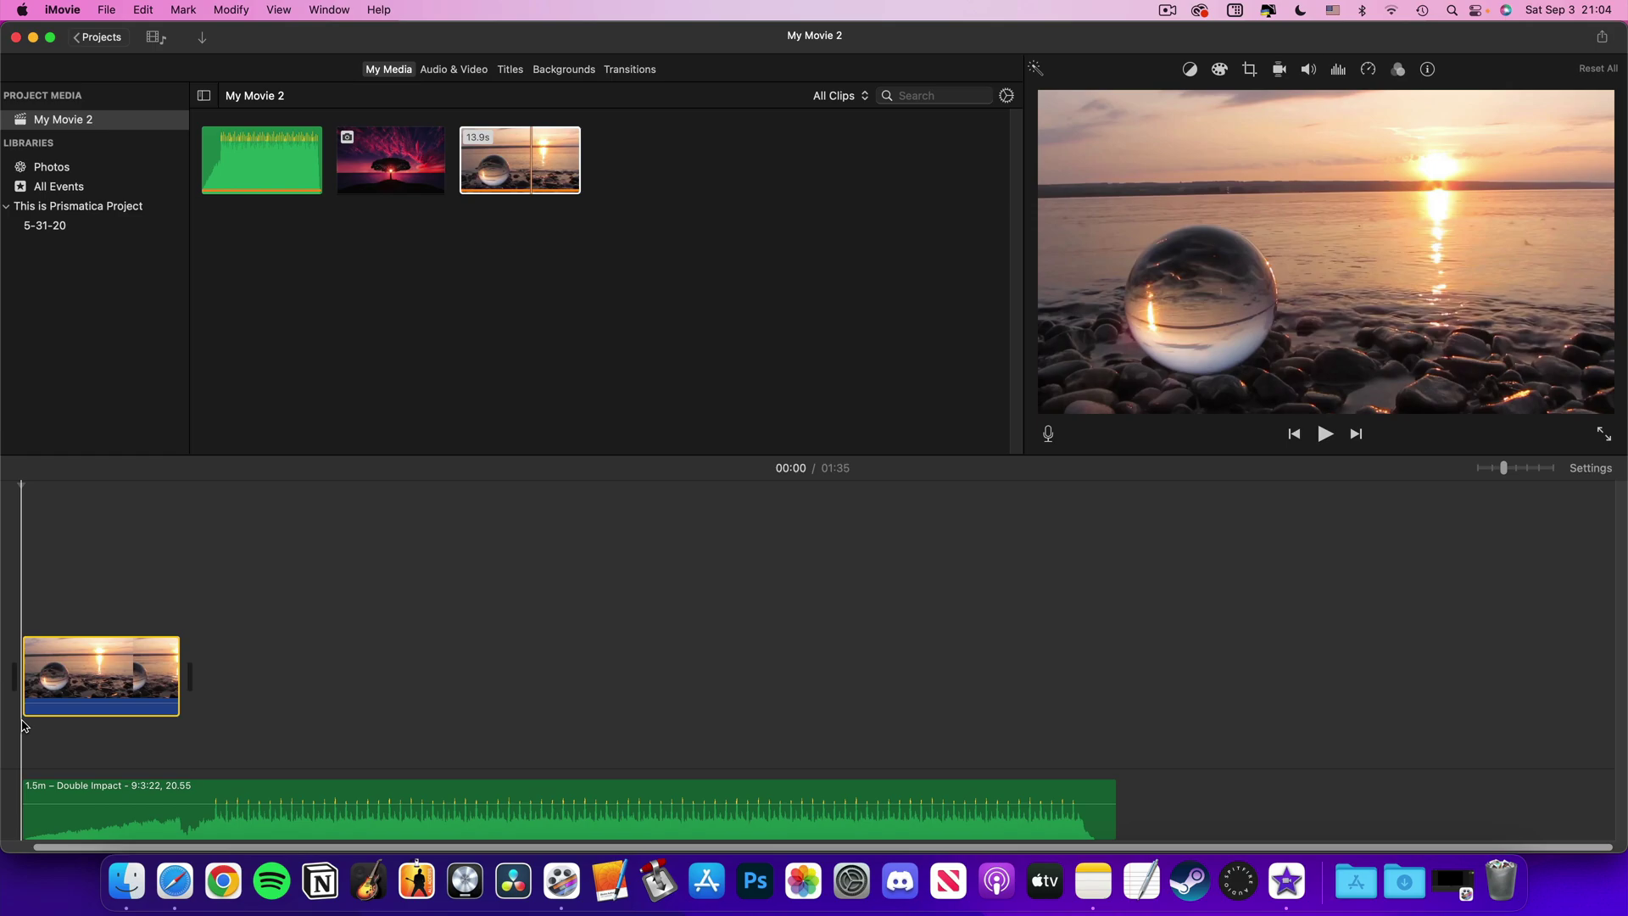
drag(487, 166, 198, 671)
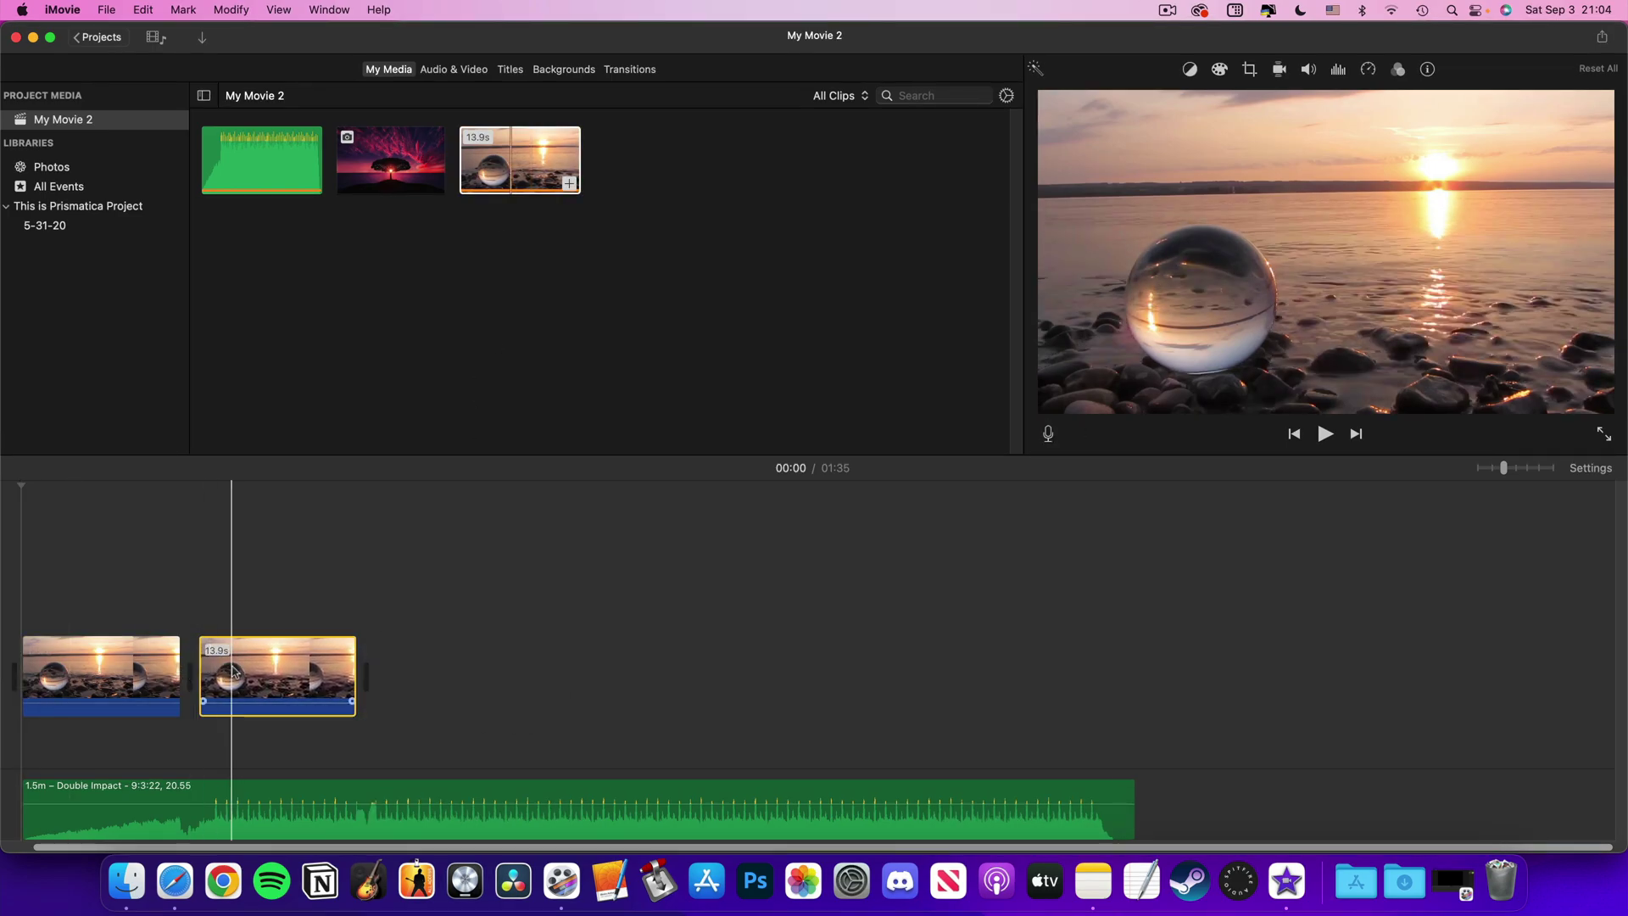
click(569, 183)
click(569, 184)
drag(521, 165, 747, 670)
drag(953, 651, 978, 651)
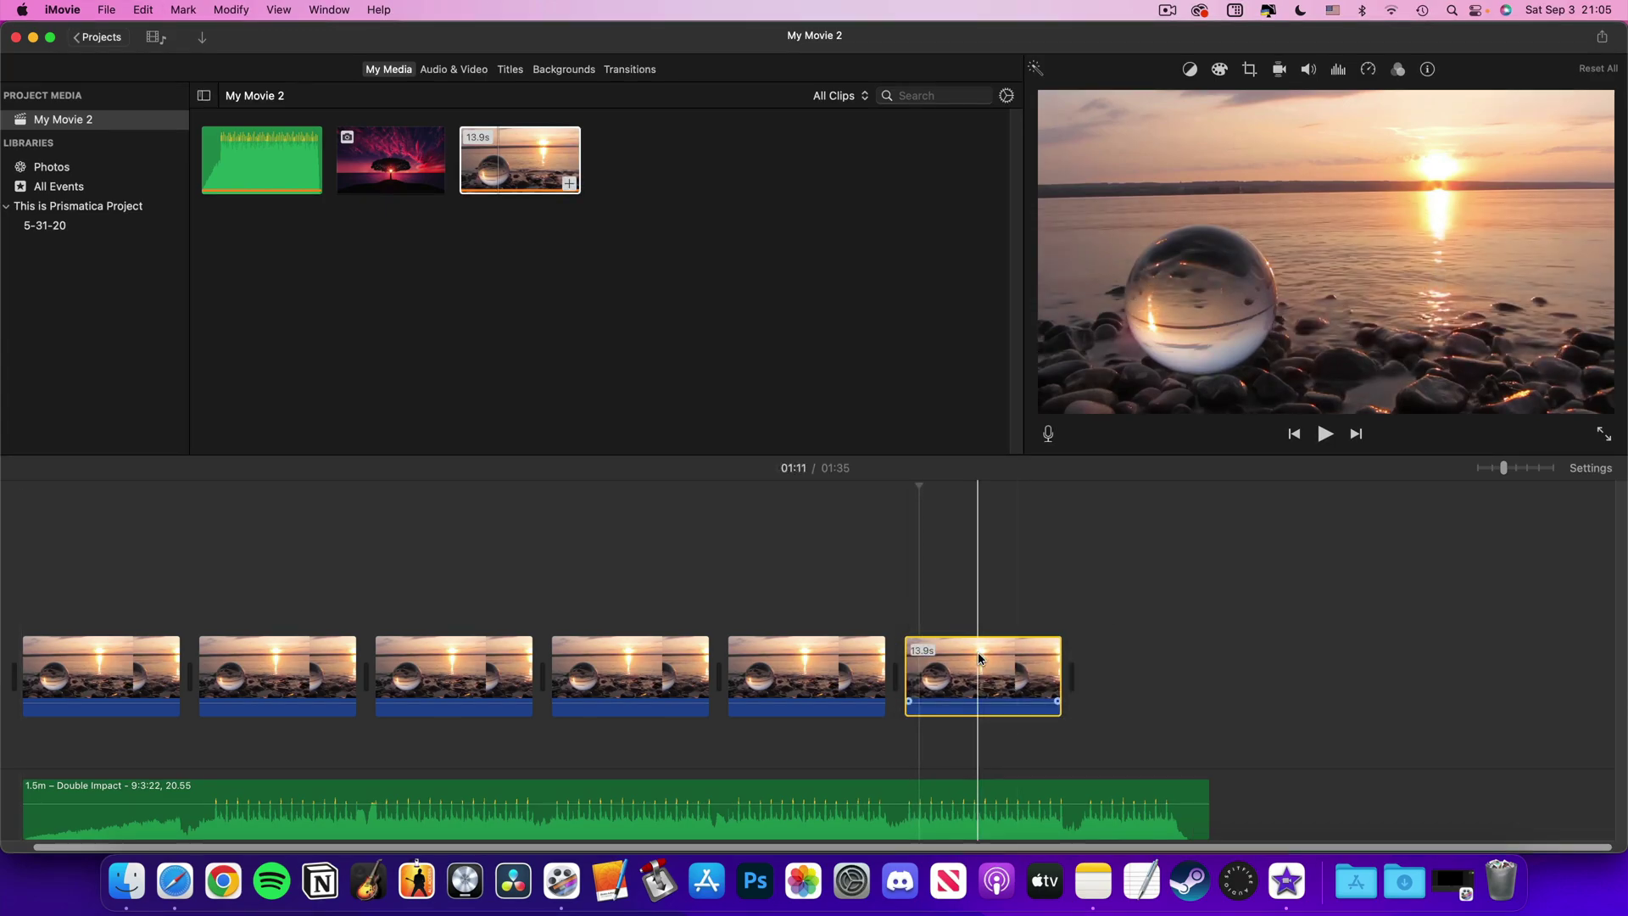
key(super+v)
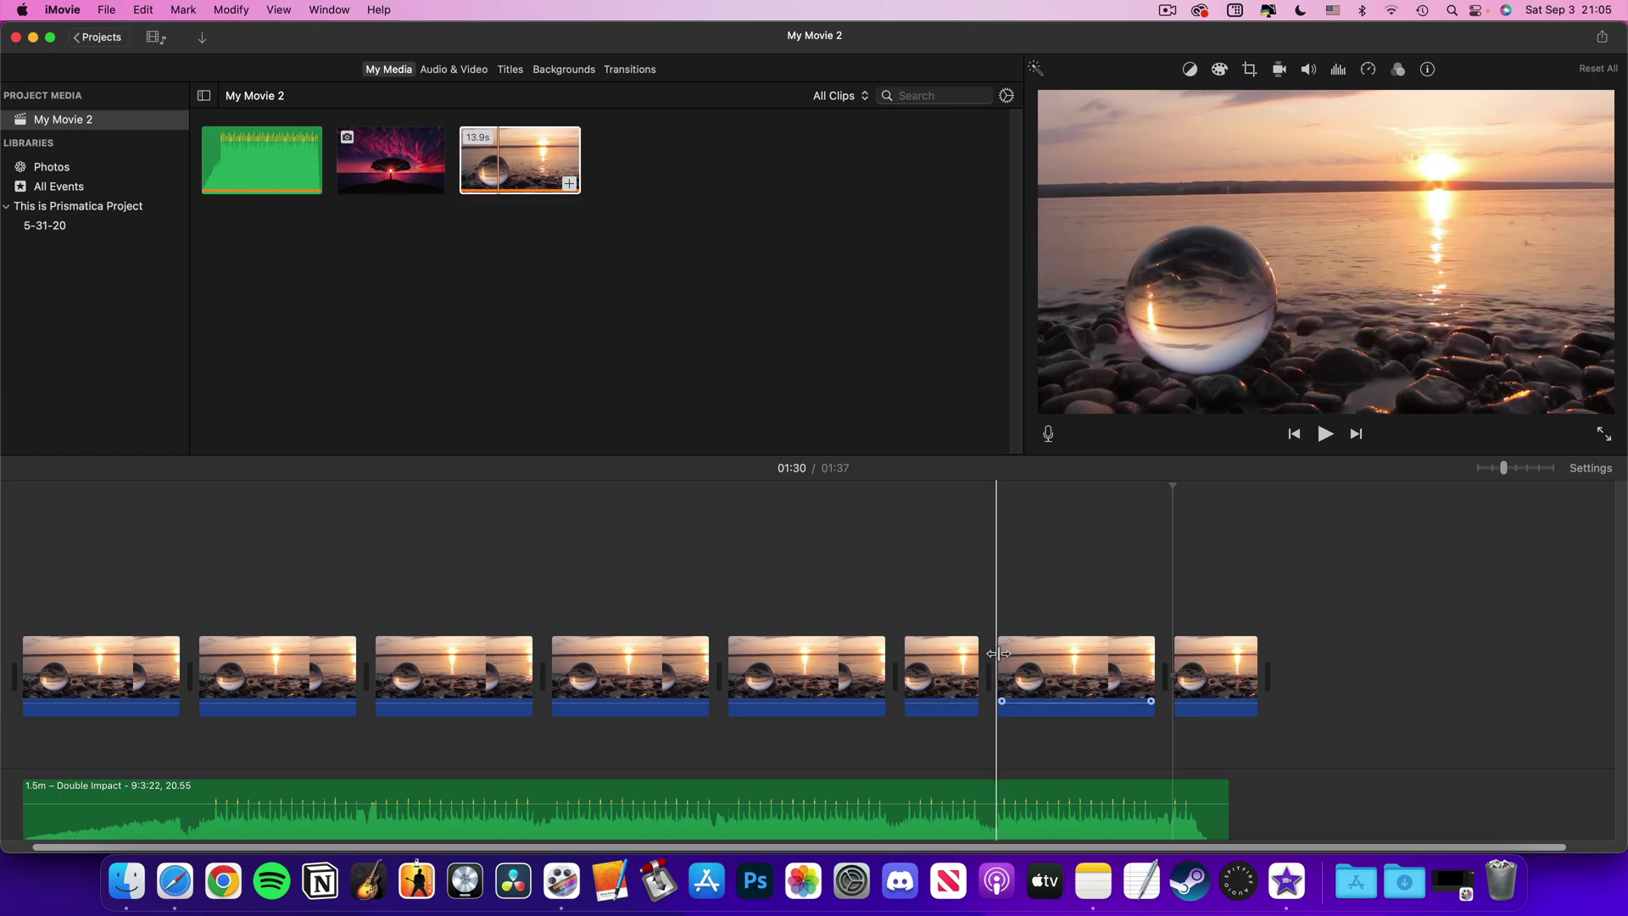
key(super+t)
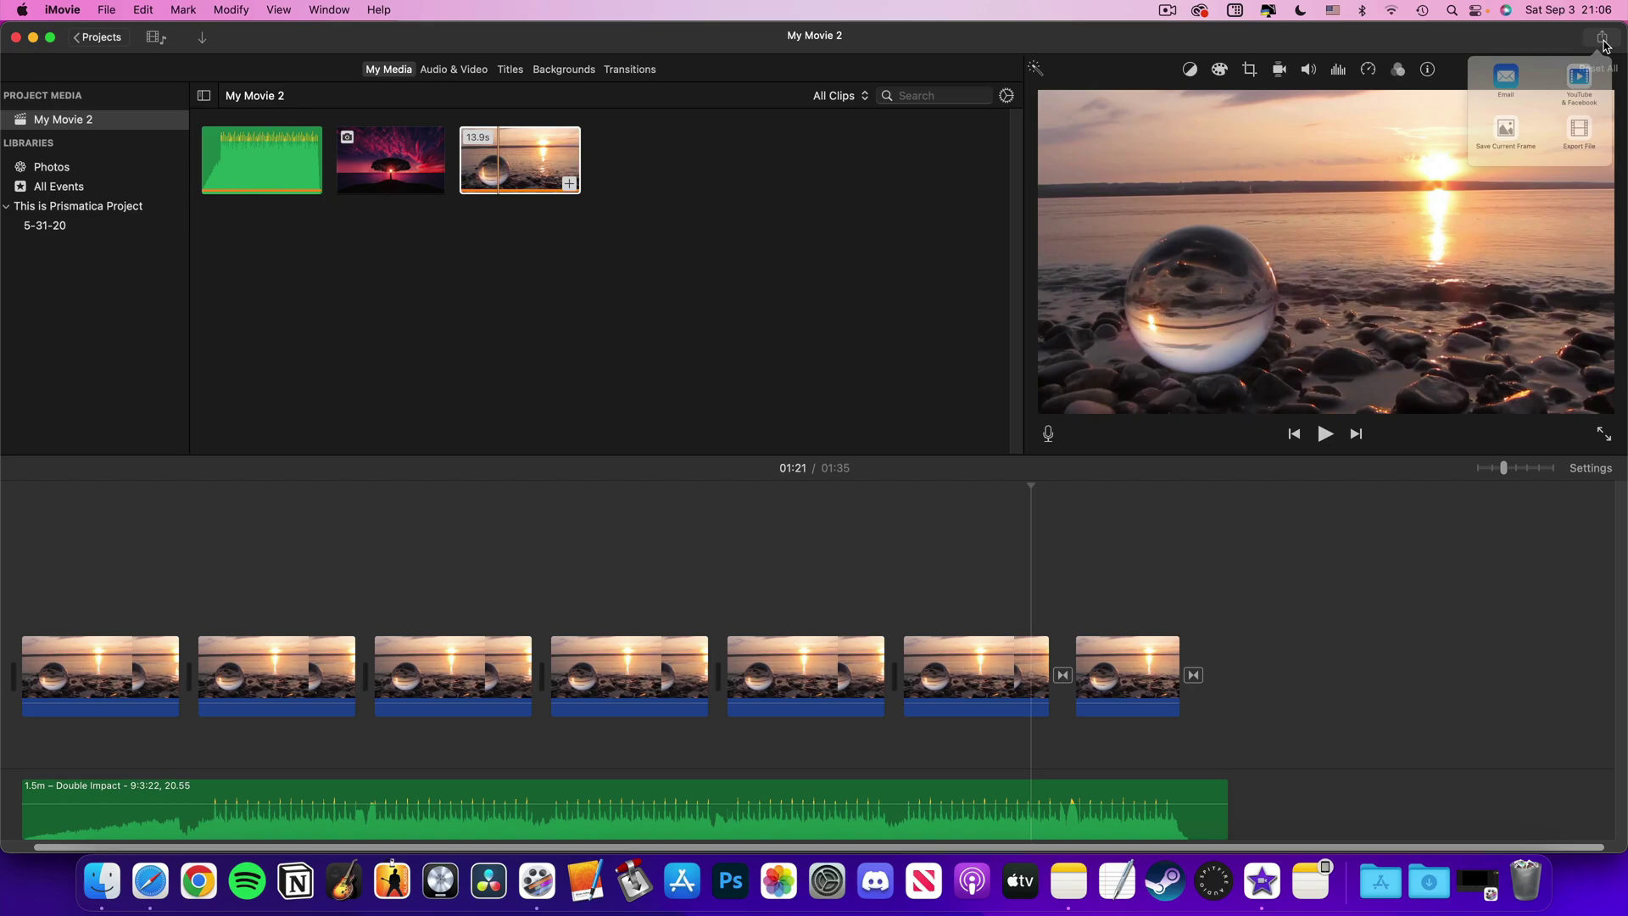
Export the movie at 1080p, High quality, Better Quality compression to the Desktop as Exported Audio.
click(1494, 66)
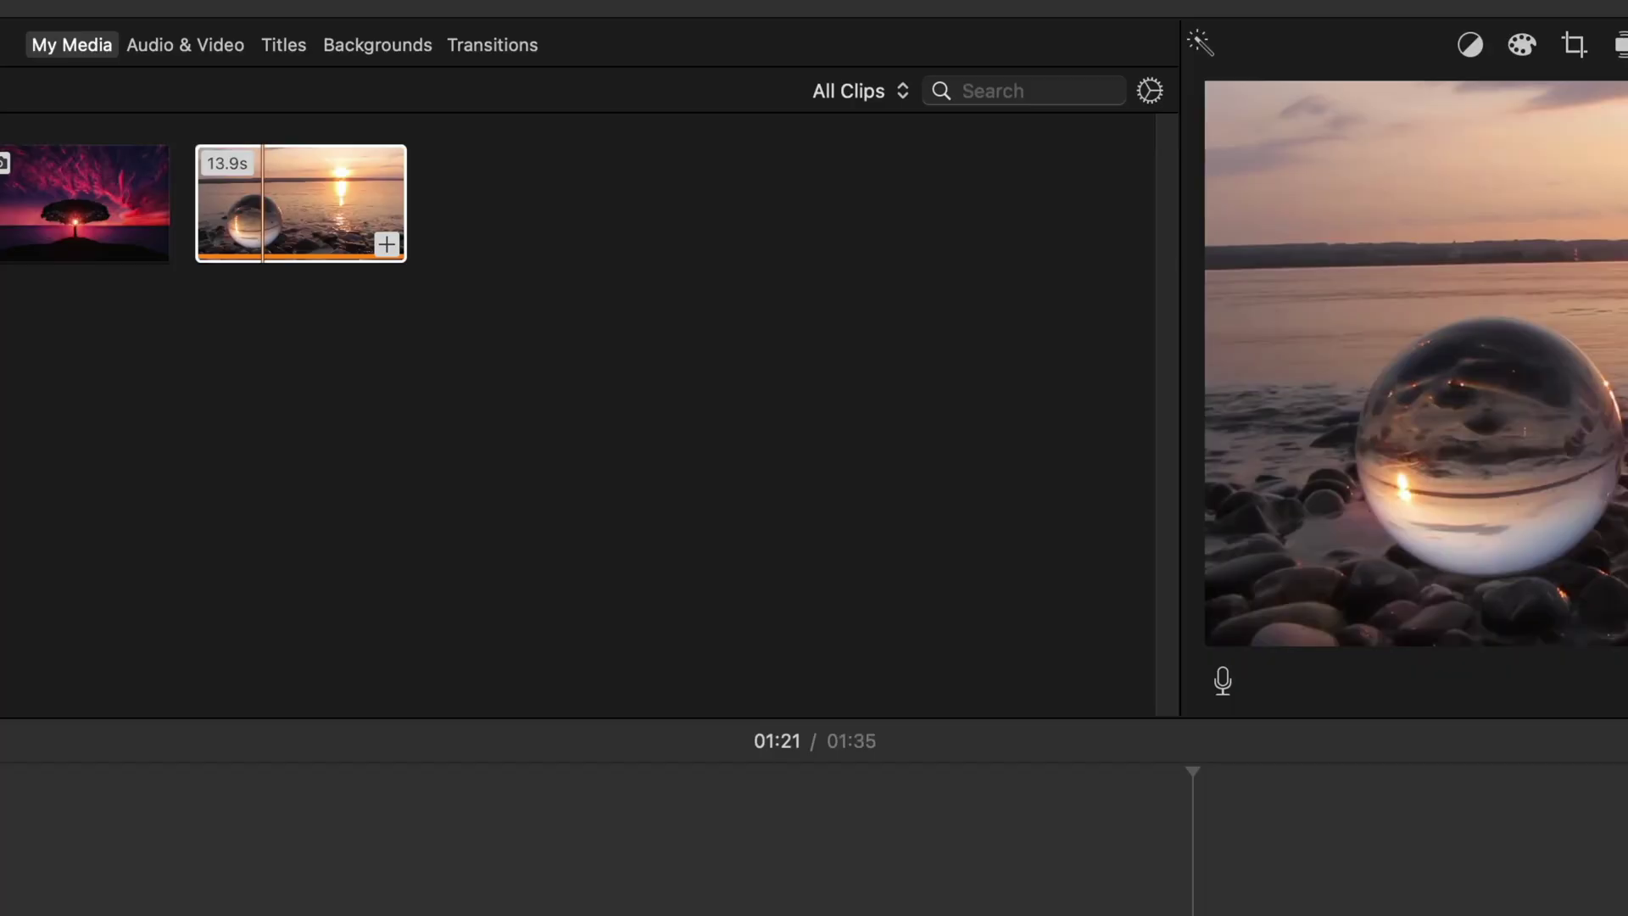
key(super+e)
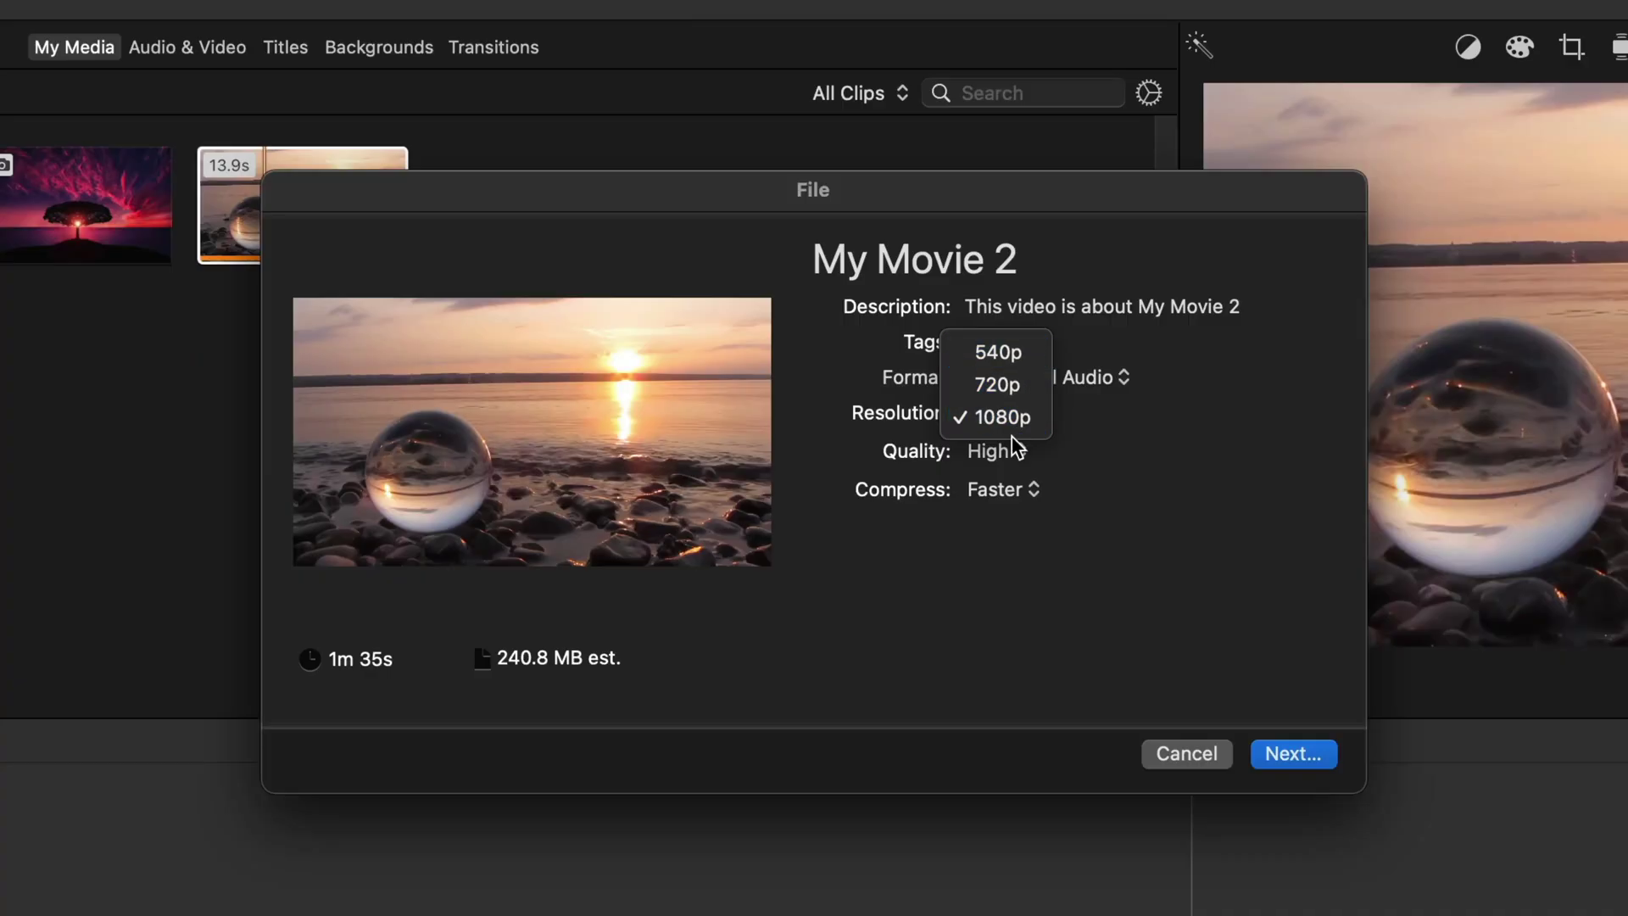
click(994, 418)
click(1029, 458)
click(1052, 456)
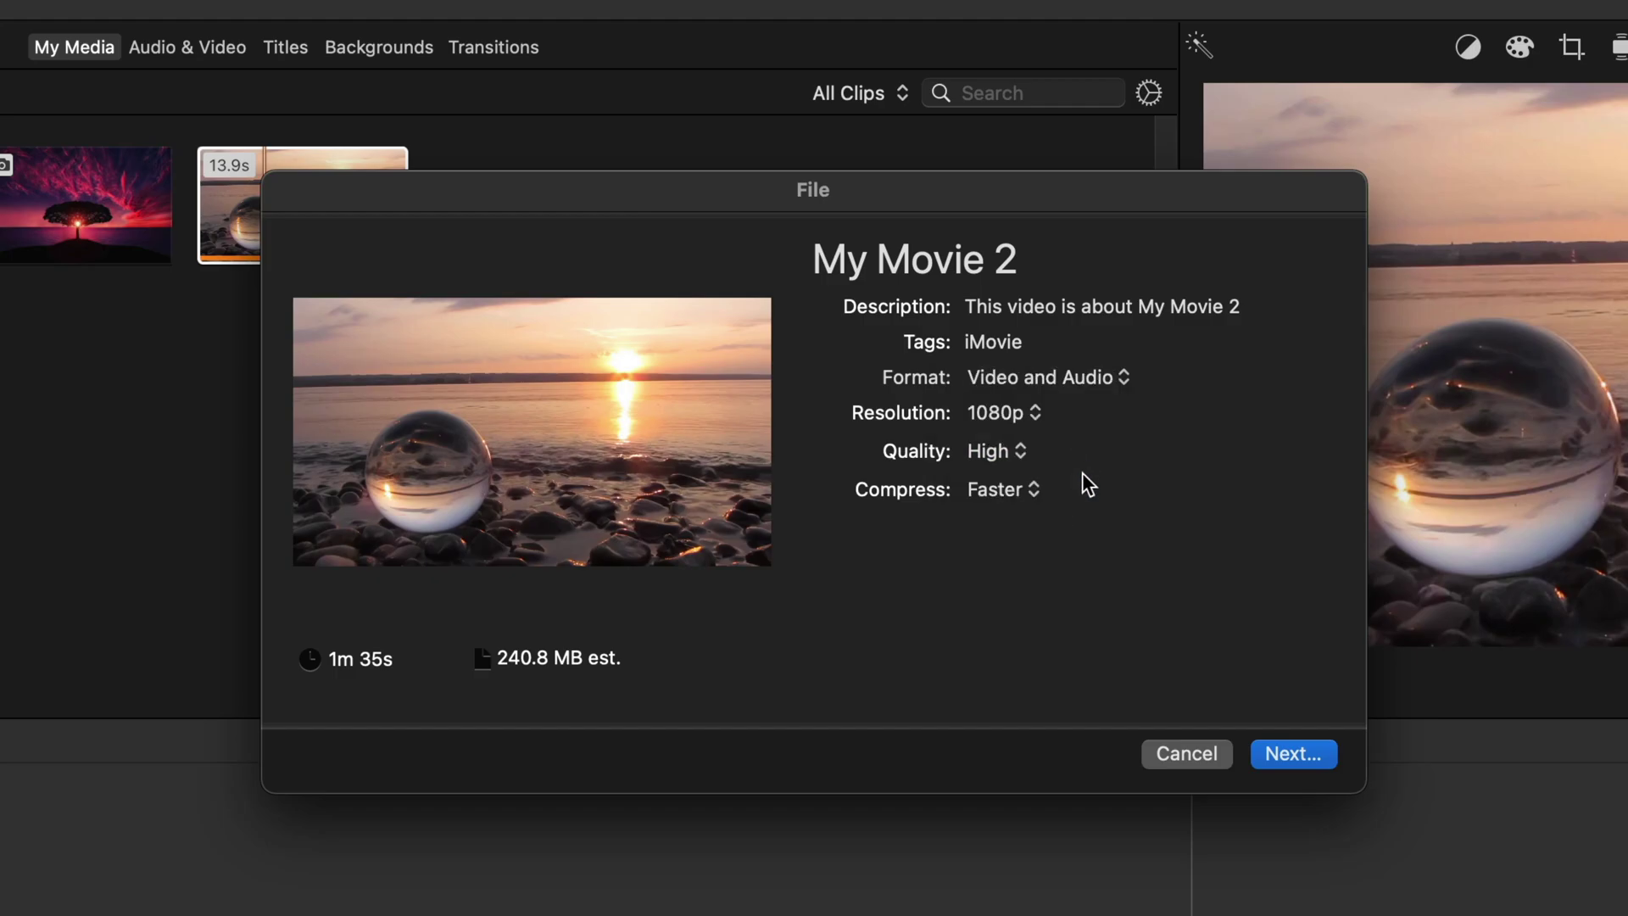
click(1005, 490)
click(1059, 528)
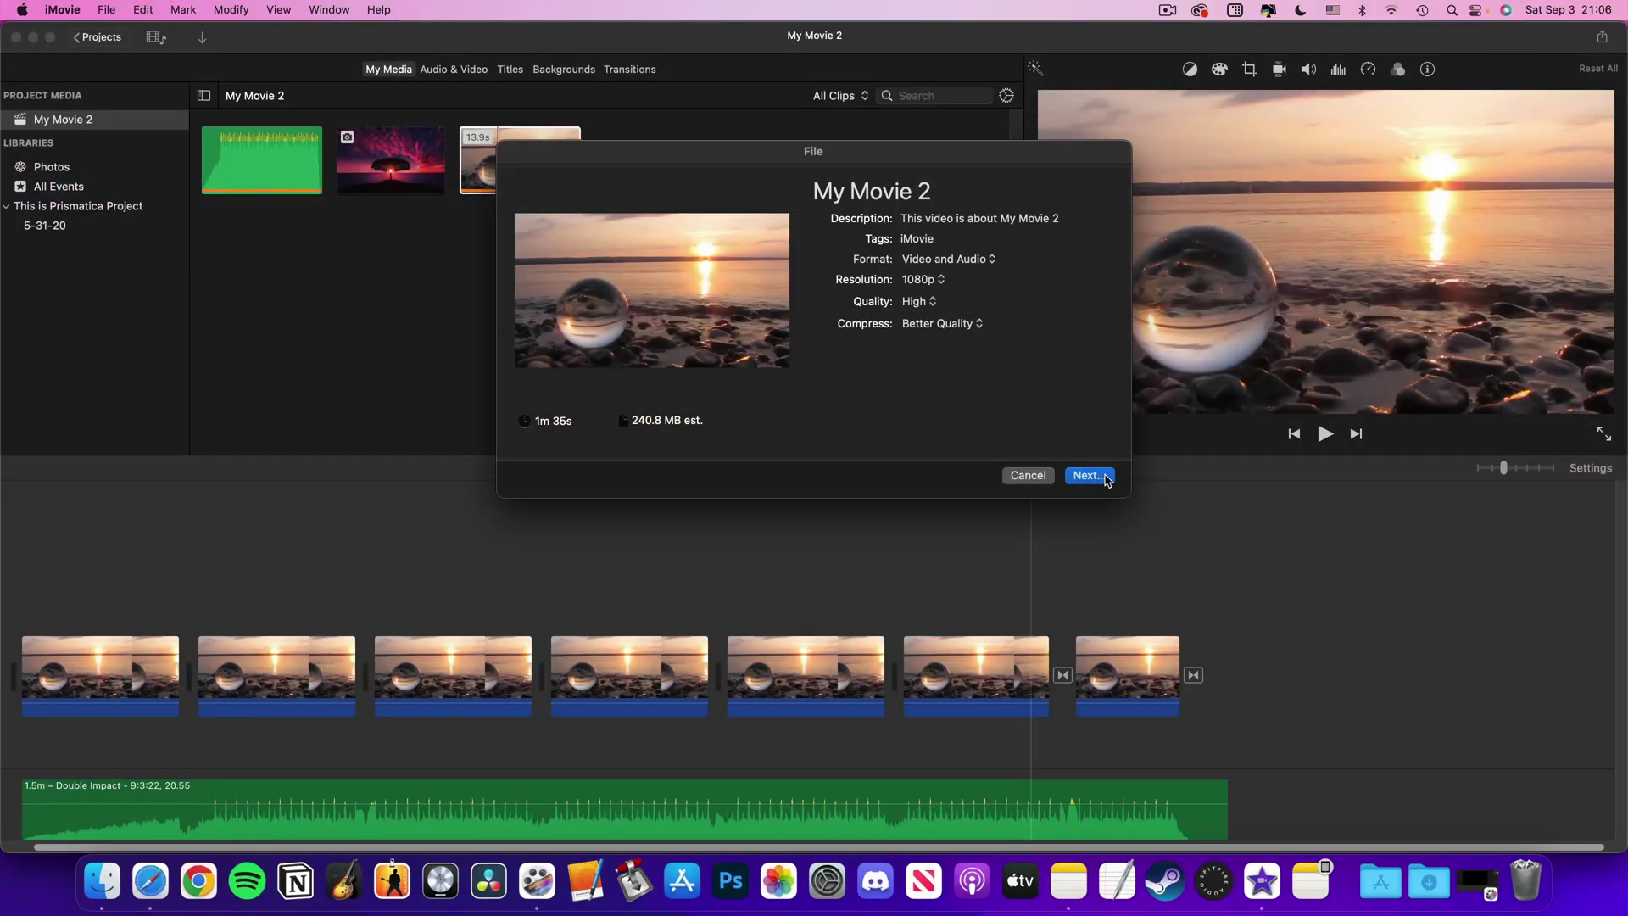
click(1106, 477)
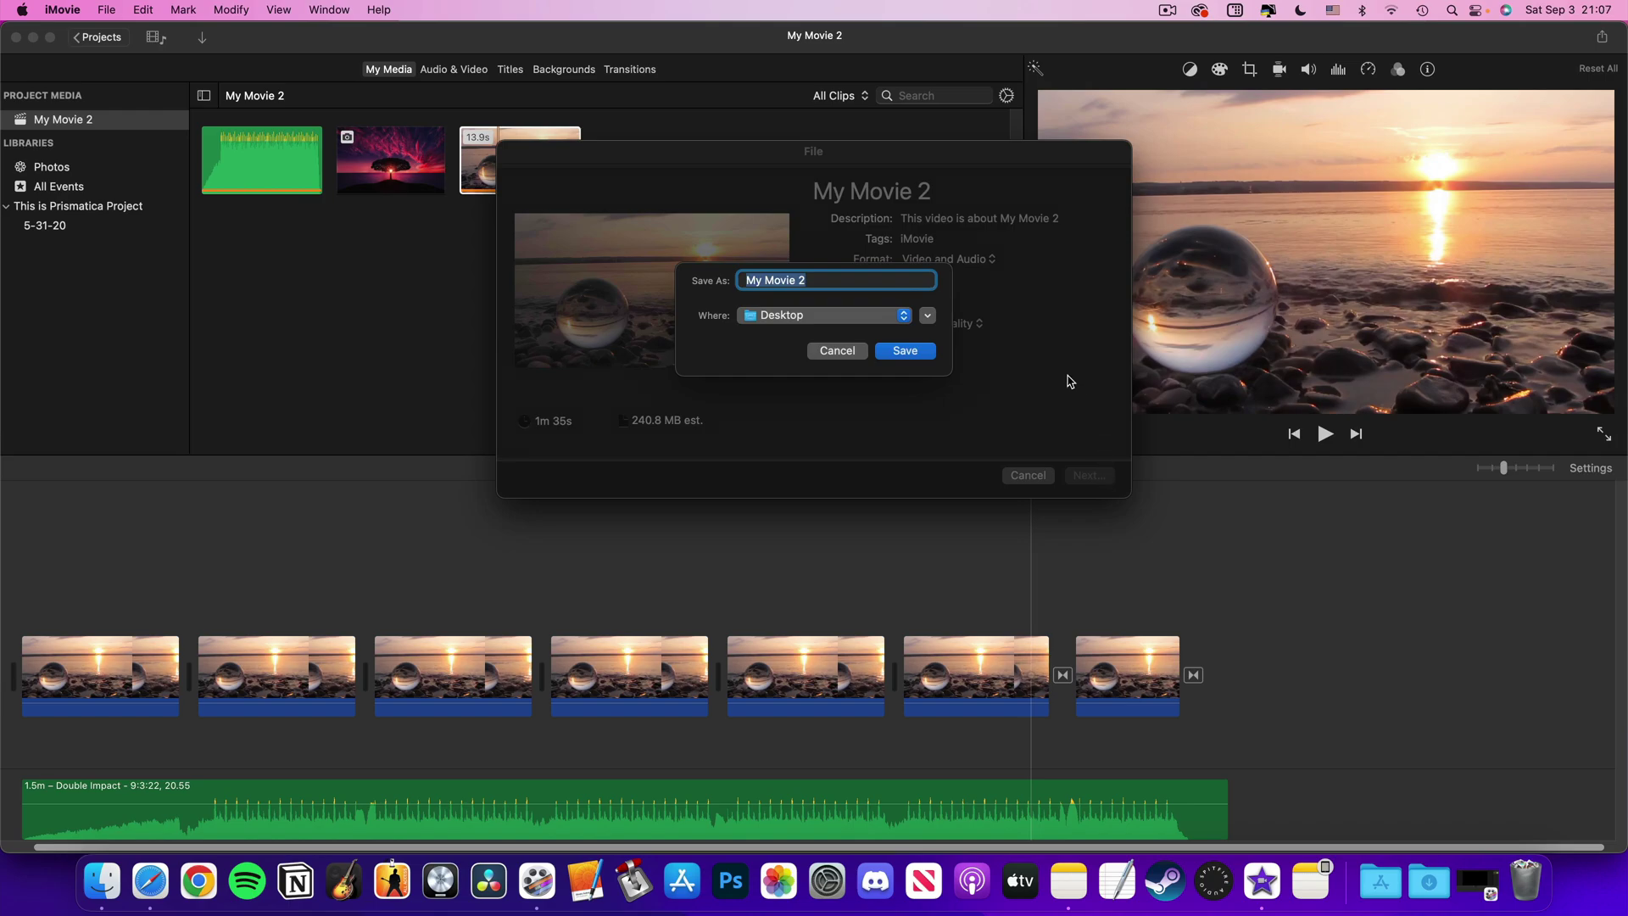
click(905, 351)
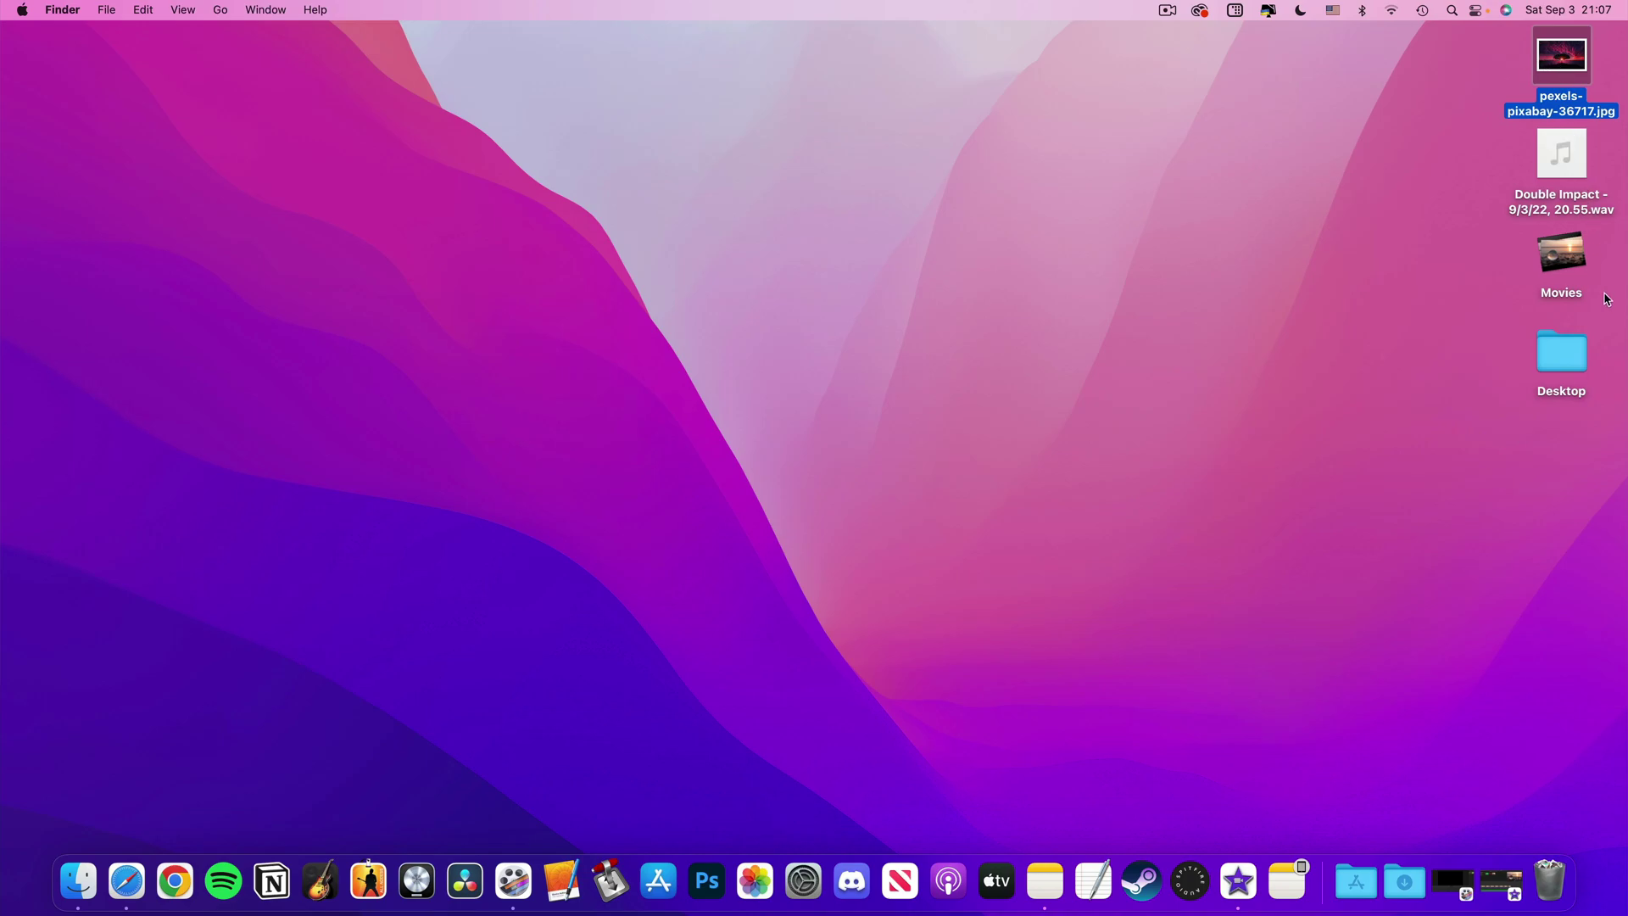
Play Exported Audio.mp4 in IINA from the desktop Movies stack.
click(1577, 266)
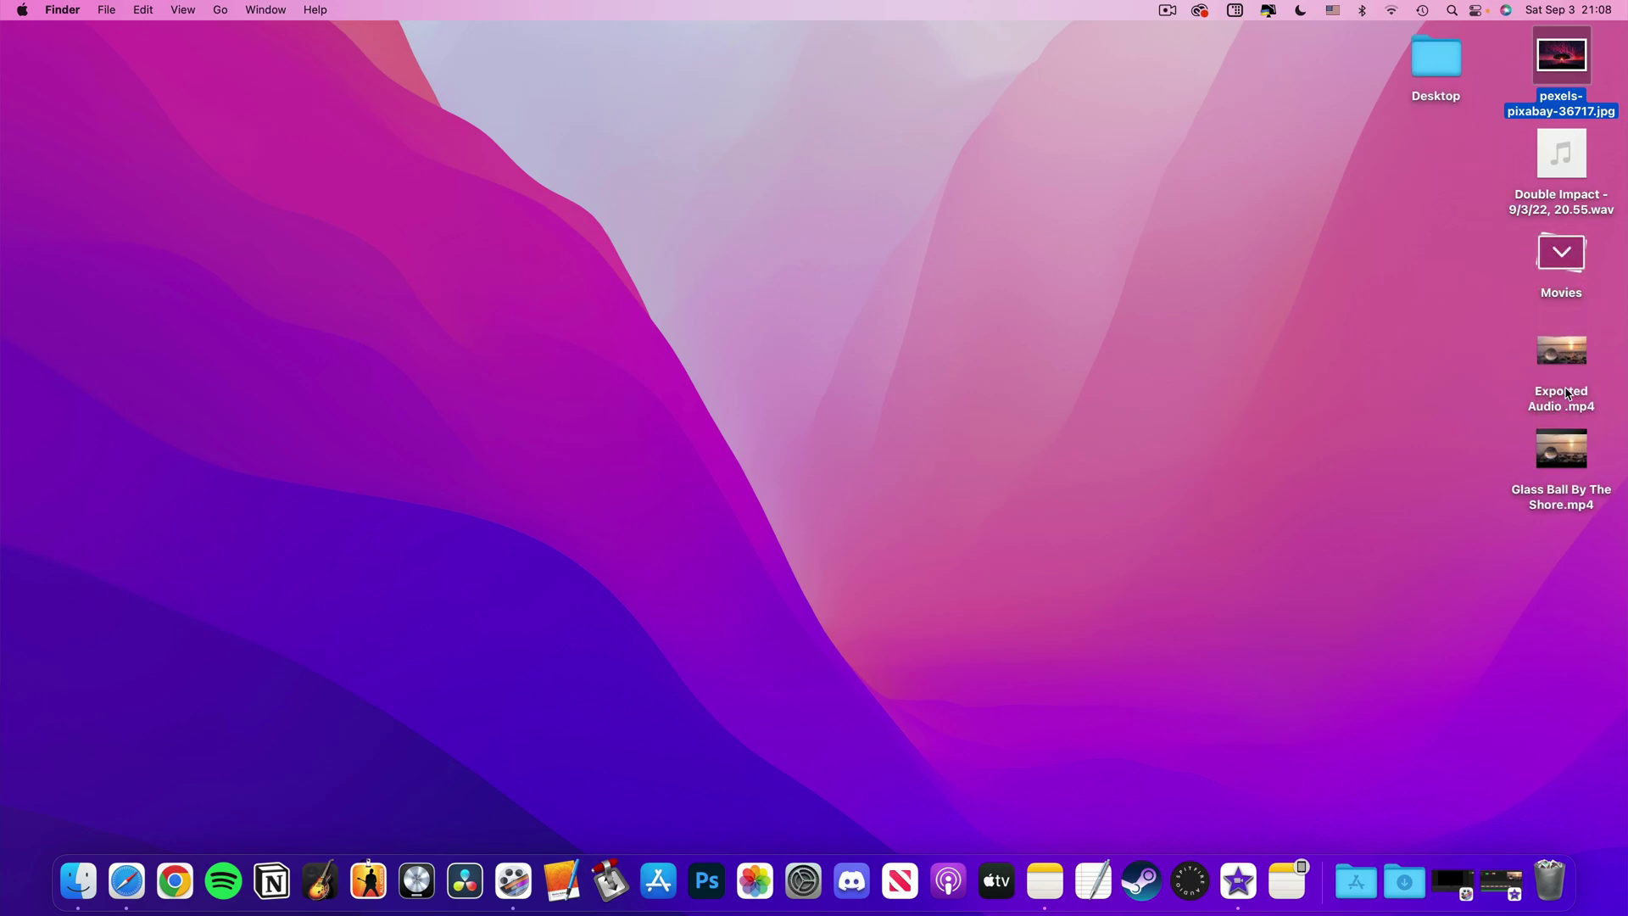
double_click(1580, 363)
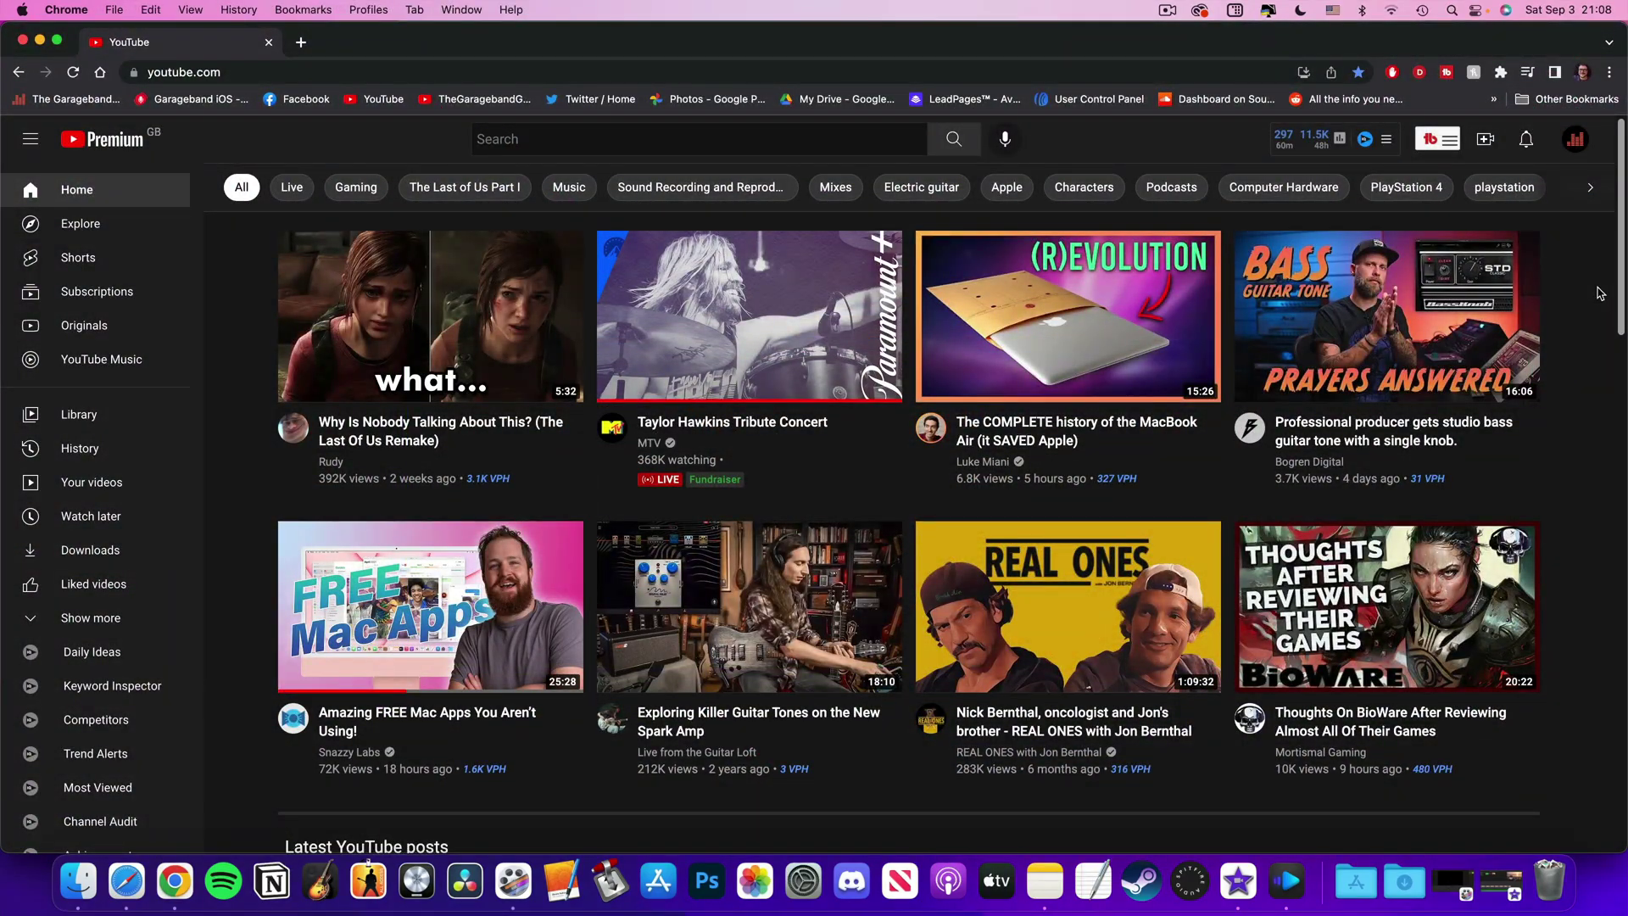
Start a YouTube Studio video upload and drop Exported Audio.mp4 from the desktop into it.
click(1492, 143)
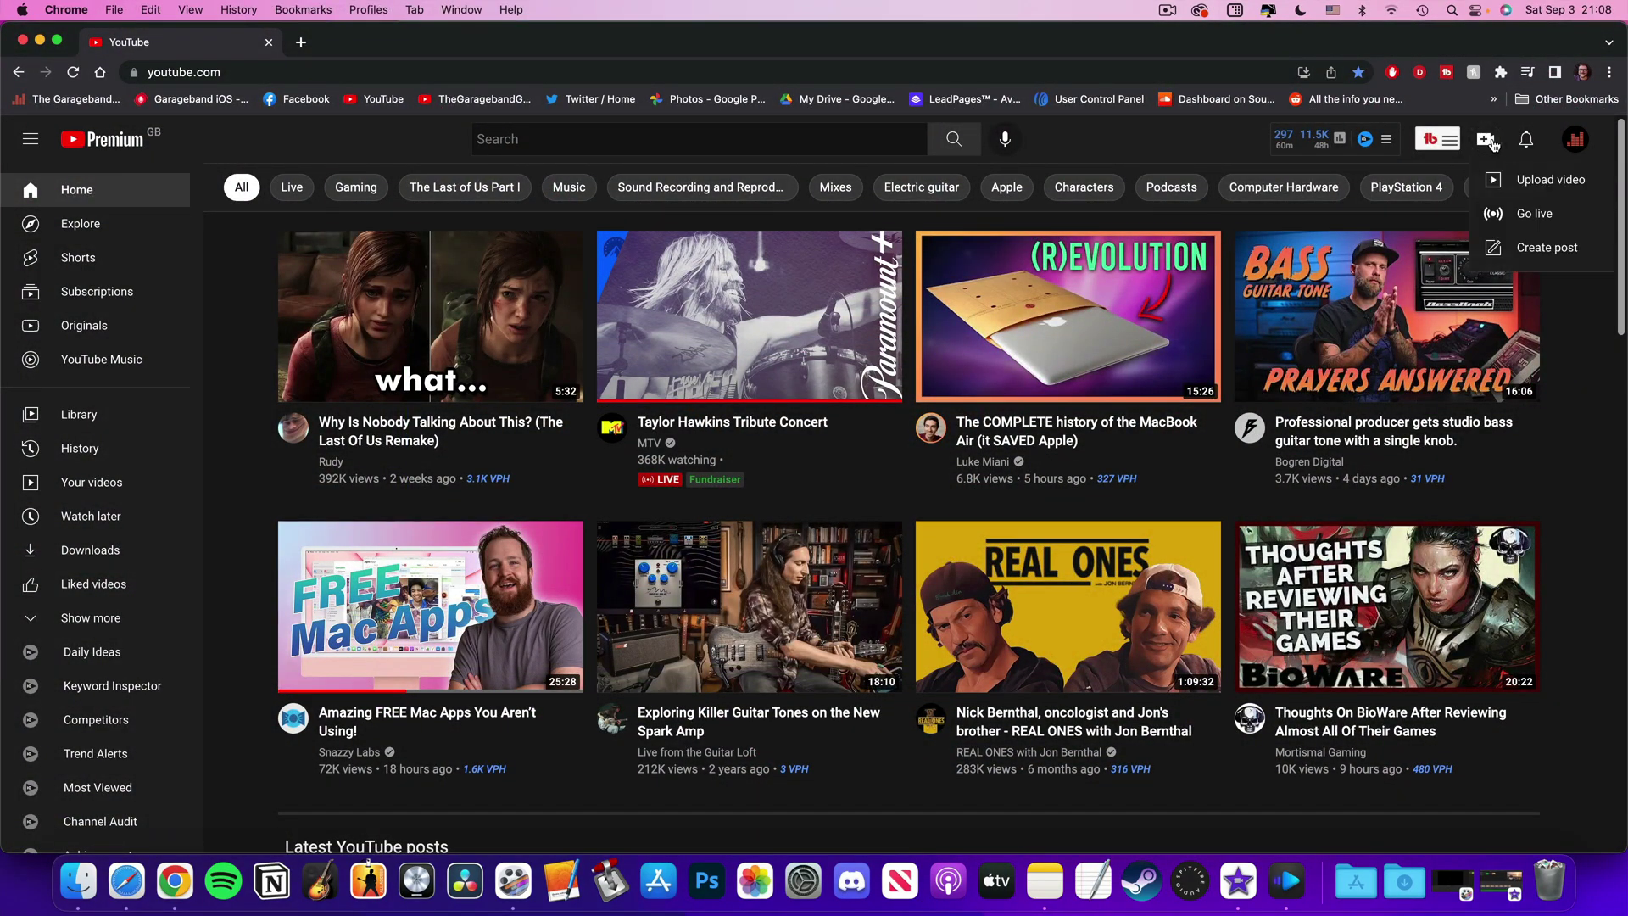
click(1579, 198)
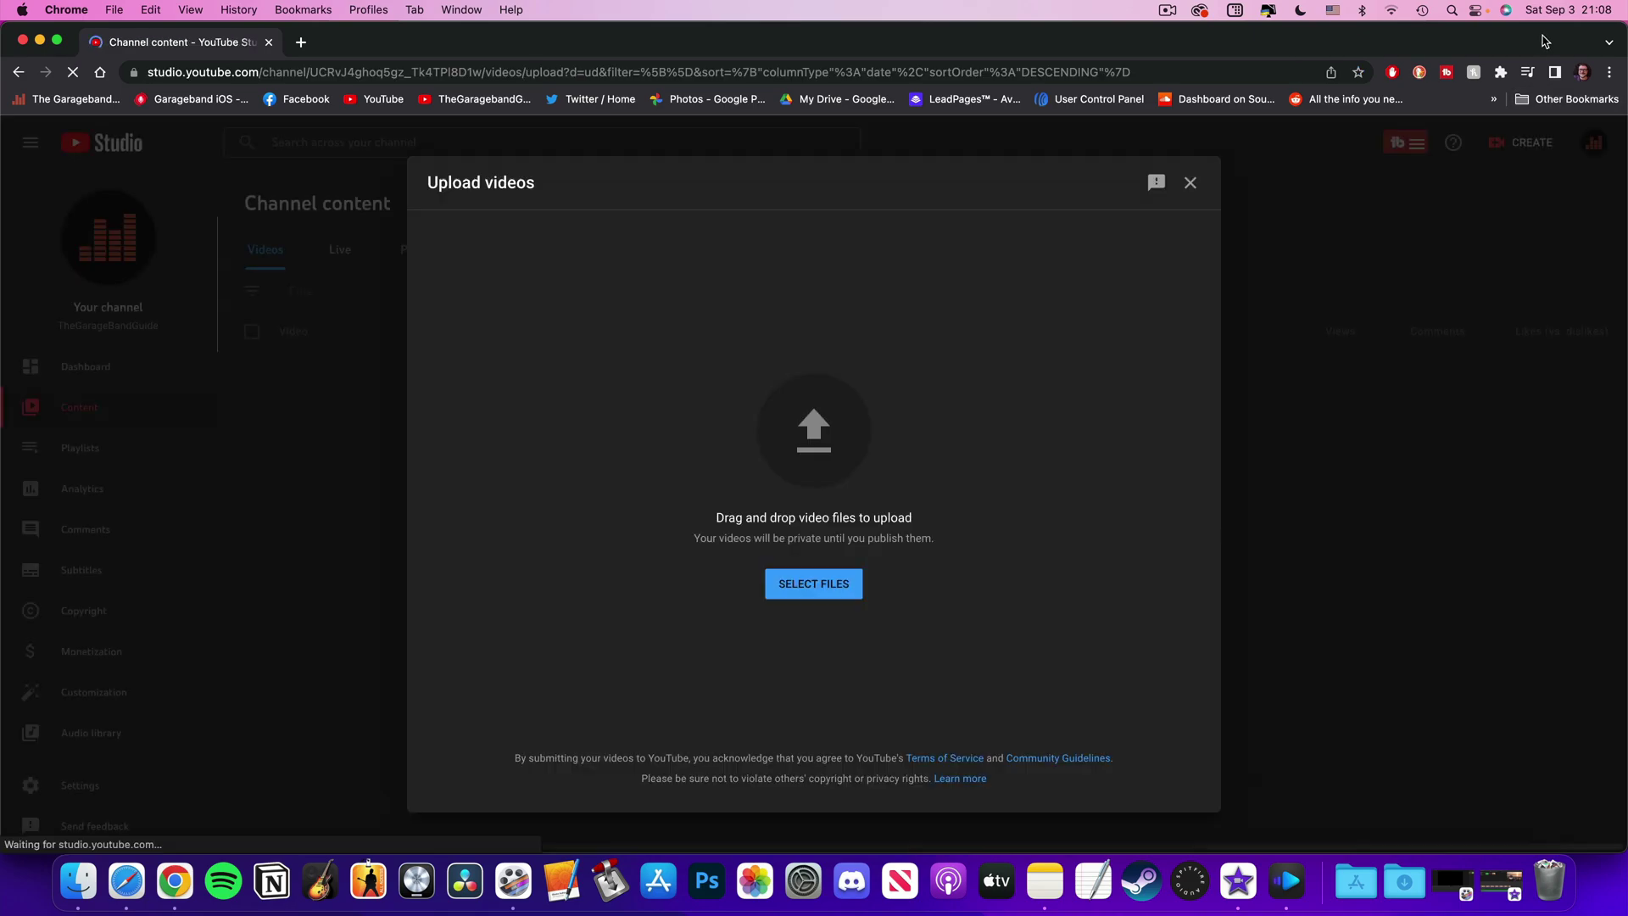
drag(1546, 41, 1412, 41)
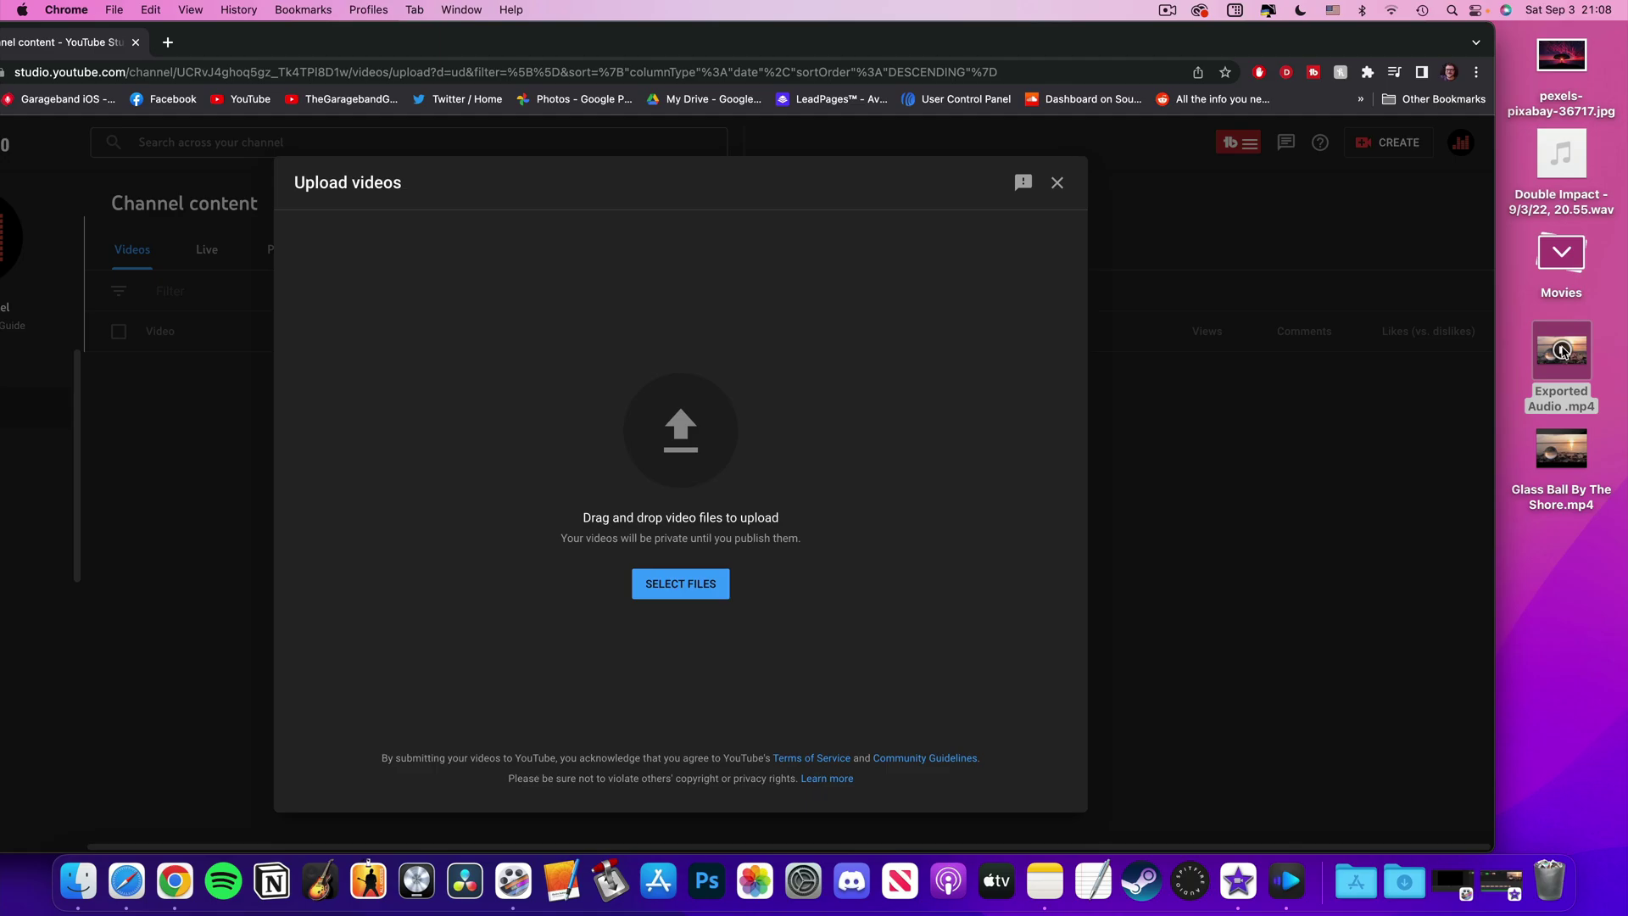
drag(1563, 347, 684, 411)
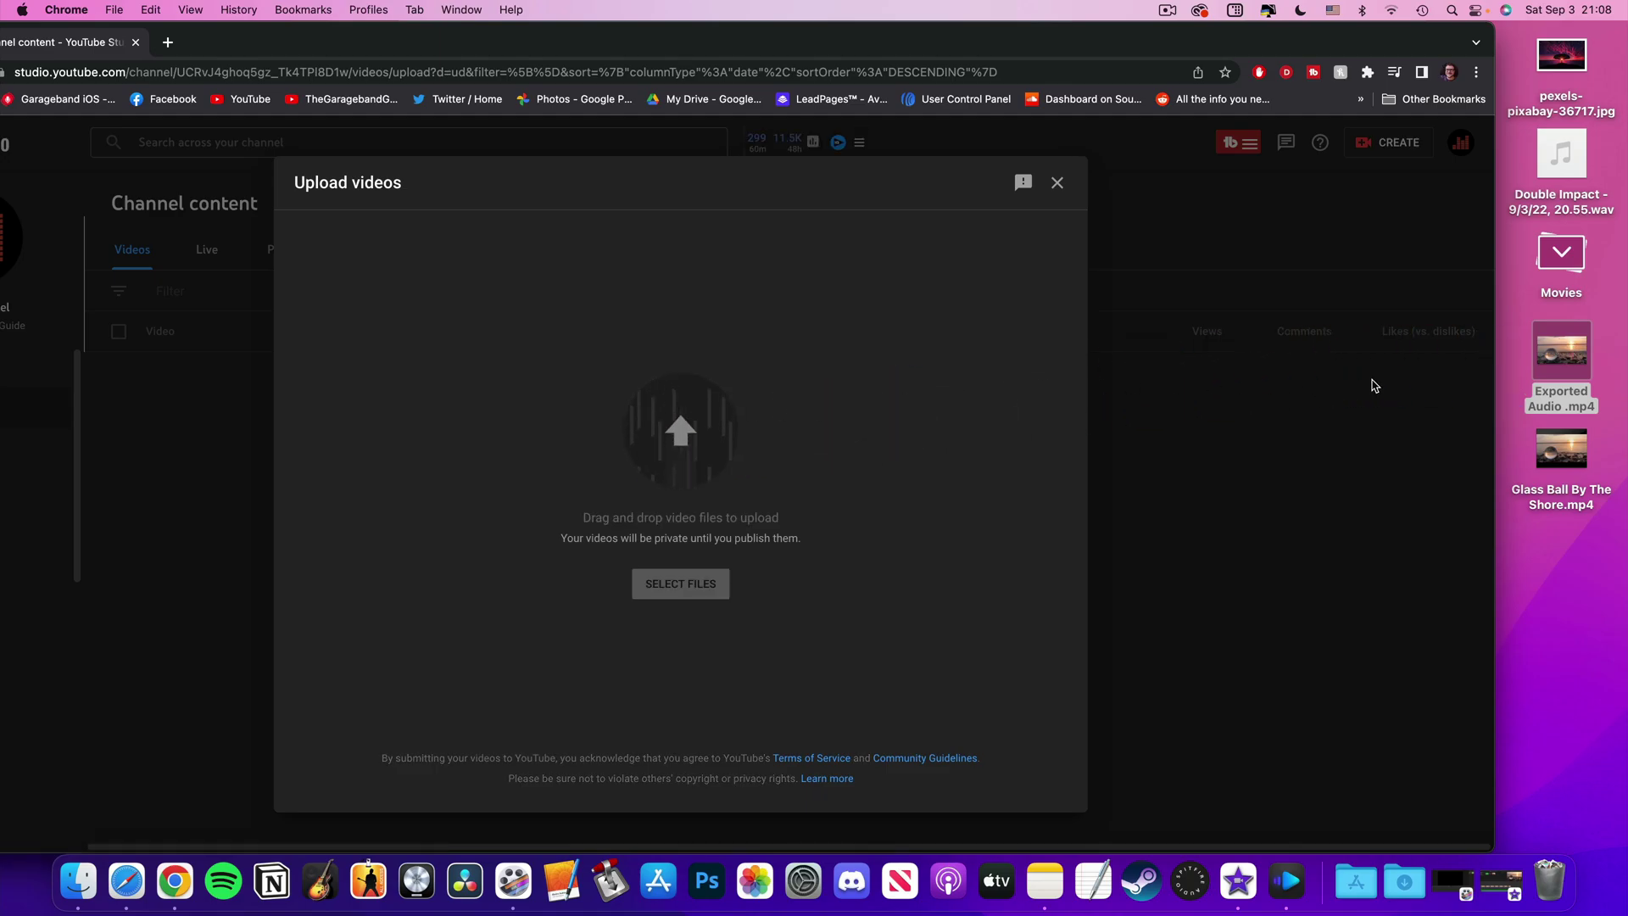